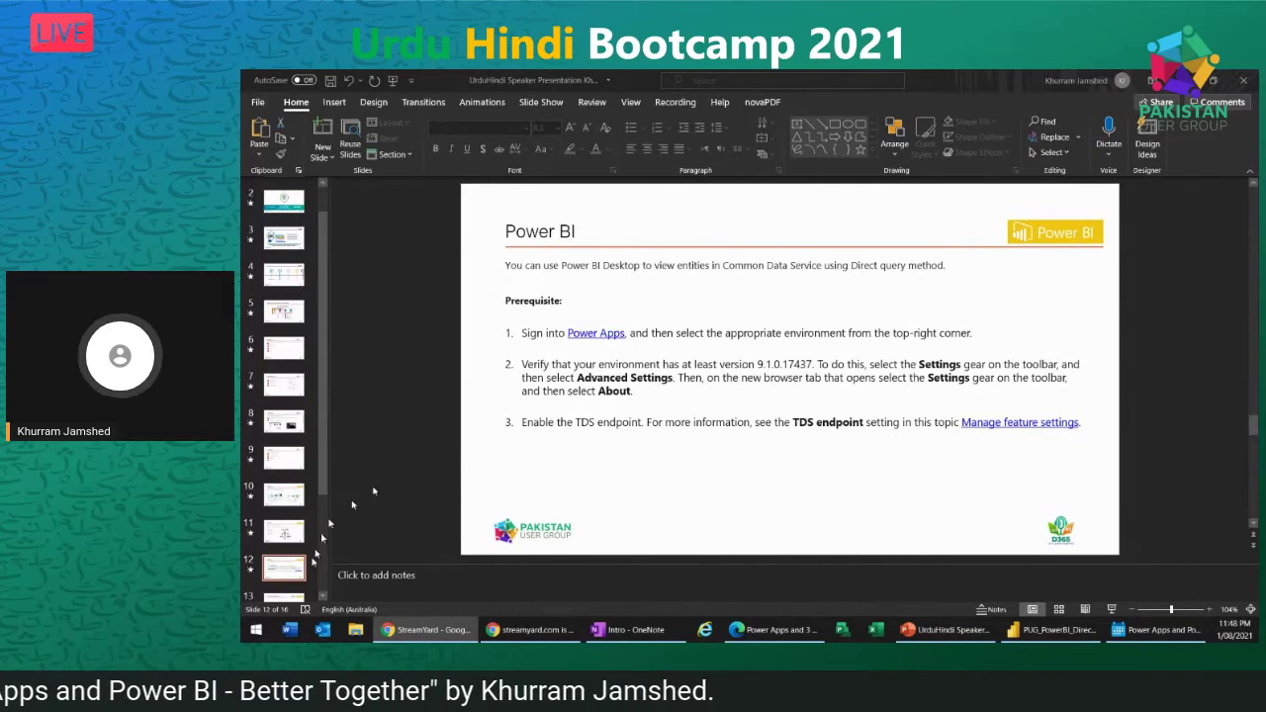
# Step: Show slide 13, the DEMO slide, of the Power Apps and Power BI presentation
pyautogui.click(294, 597)
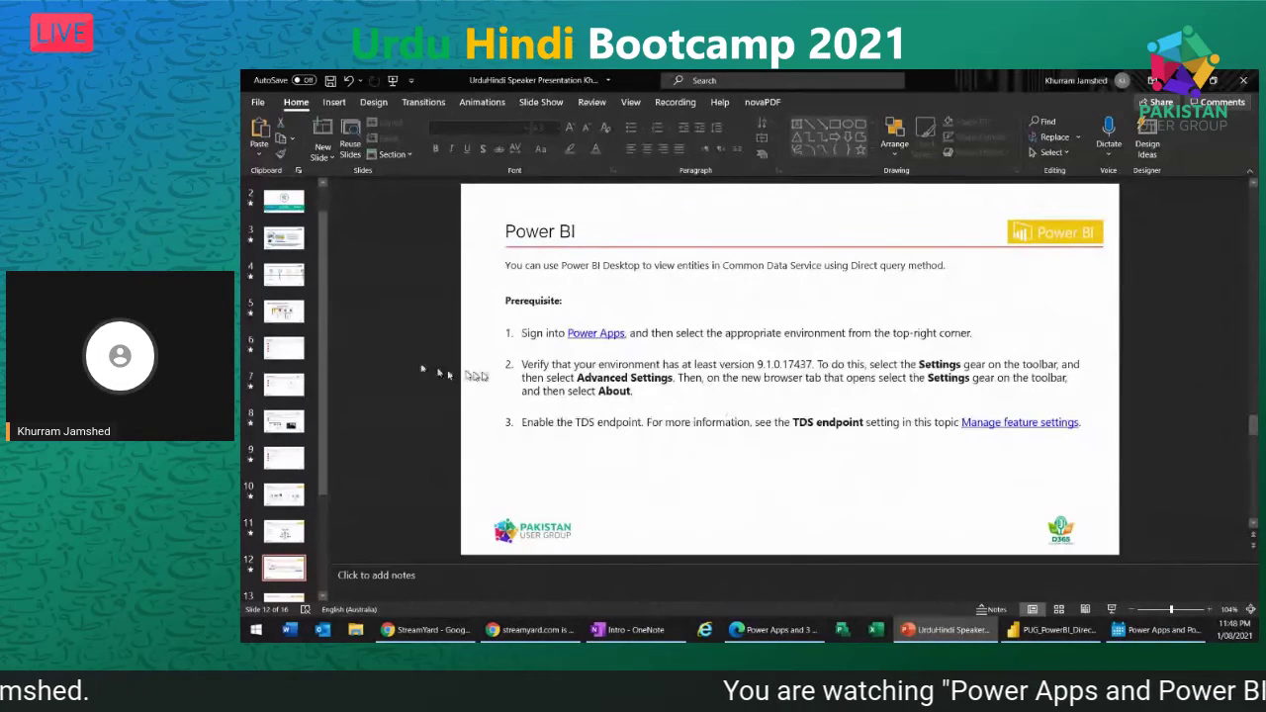
pyautogui.scroll(-2, 287, 574)
pyautogui.click(289, 590)
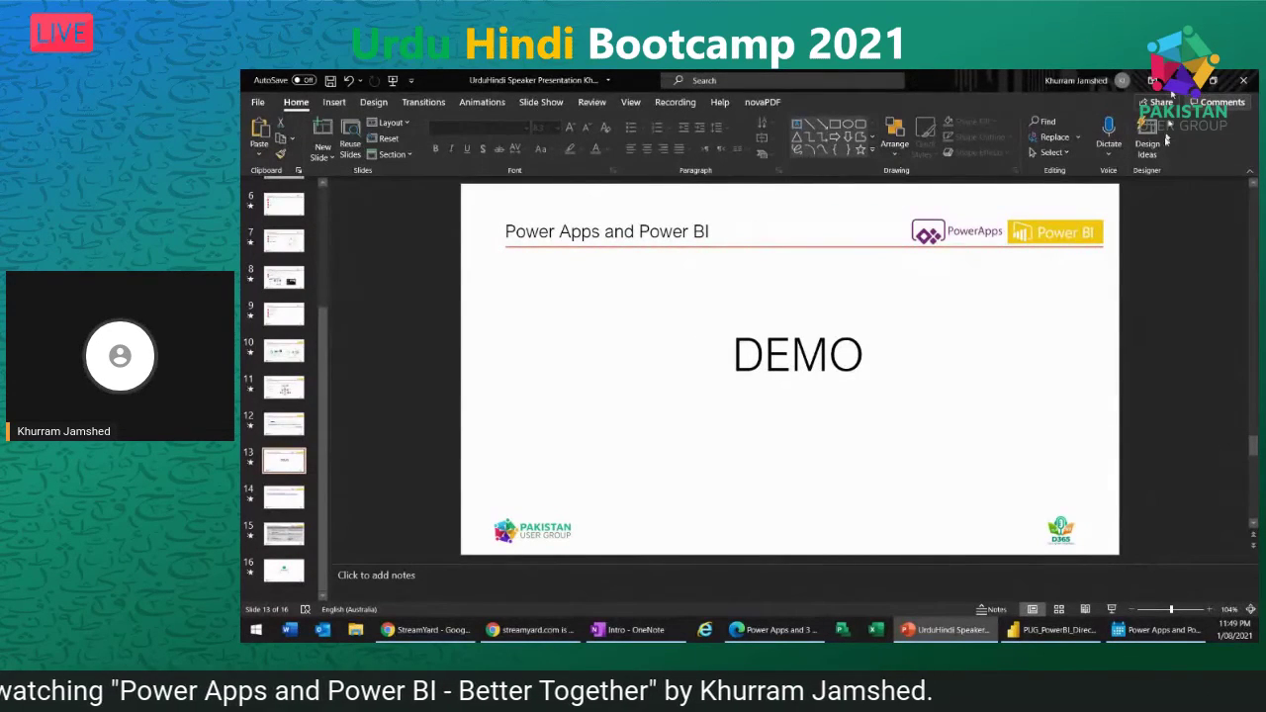
# Step: Switch to the Power Apps maker portal in the browser and reload its Apps list
pyautogui.hotkey('alt', 'Tab')
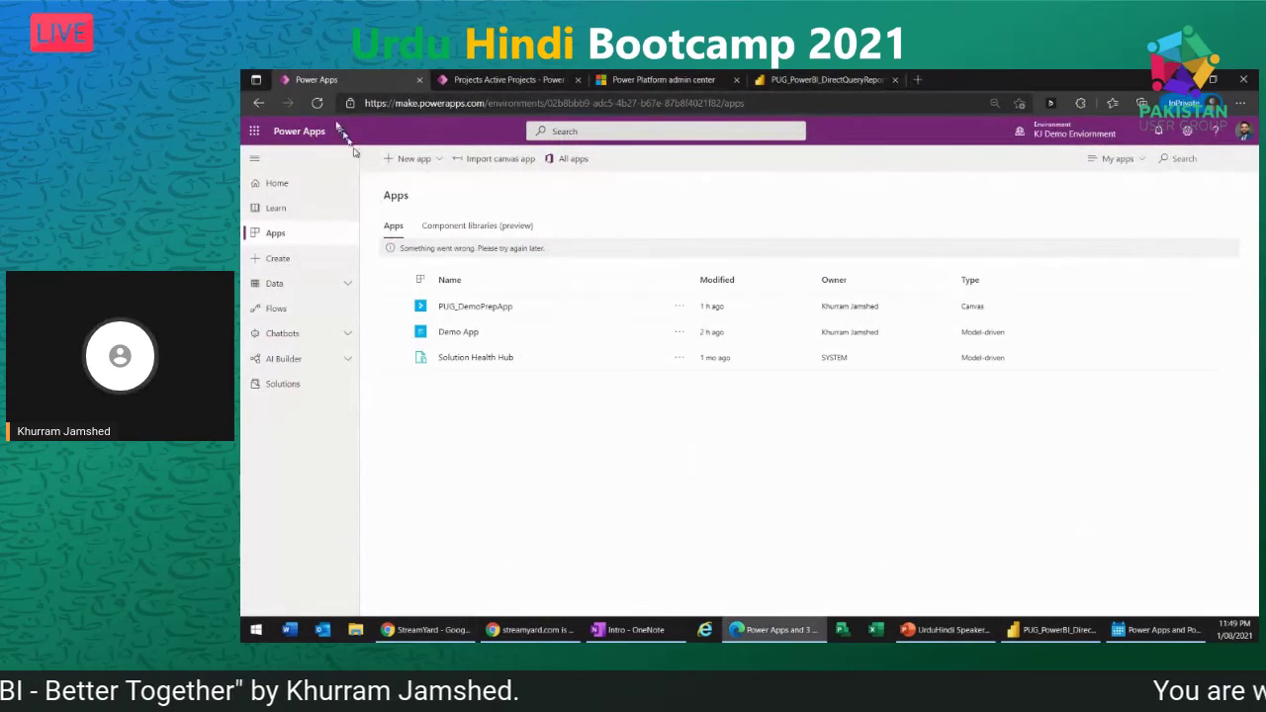
pyautogui.click(317, 103)
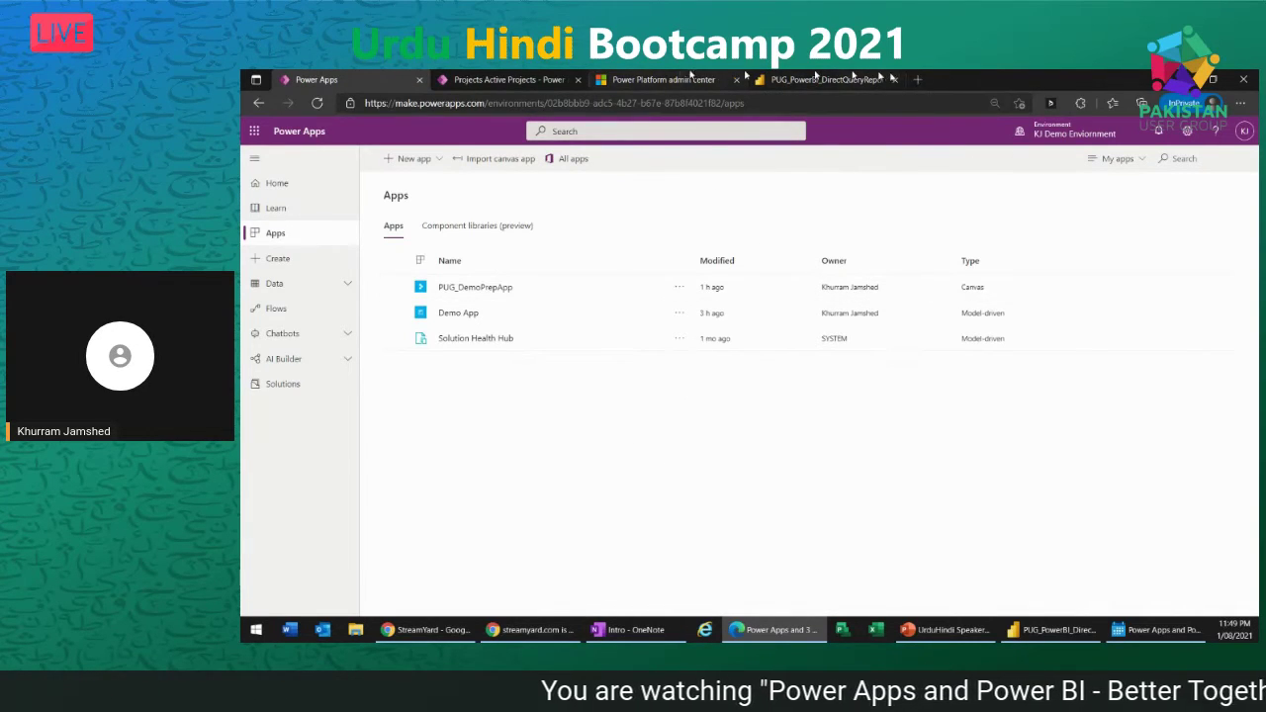
# Step: Examine the TDS endpoint setting on the environment's Features page in the Power Platform admin center
pyautogui.click(1187, 130)
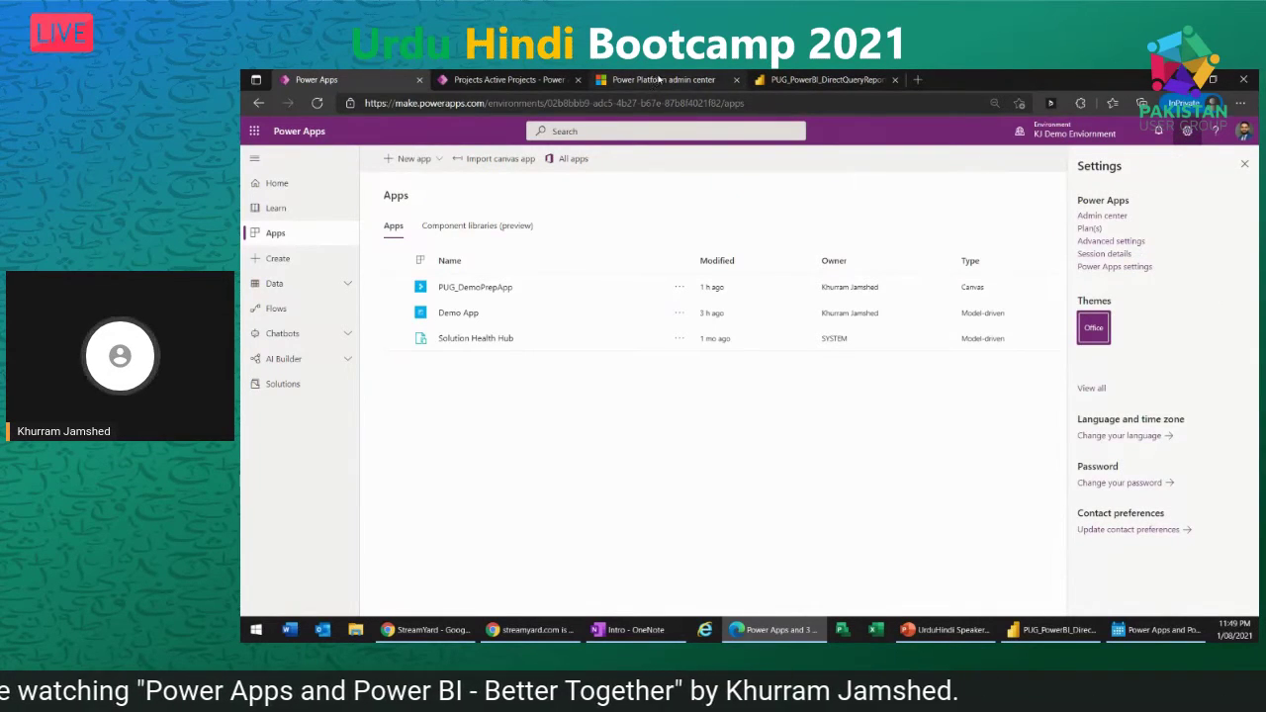
pyautogui.click(659, 81)
pyautogui.moveTo(686, 79); pyautogui.dragTo(534, 80)
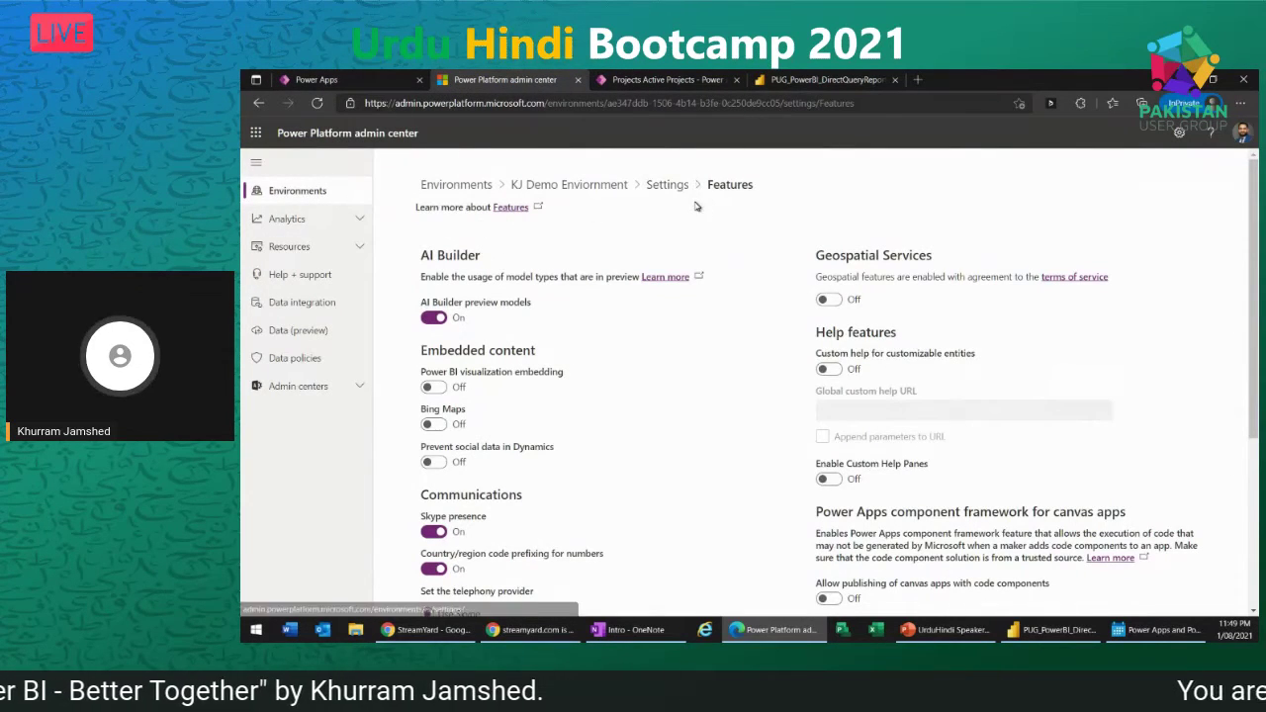
pyautogui.scroll(-3, 757, 319)
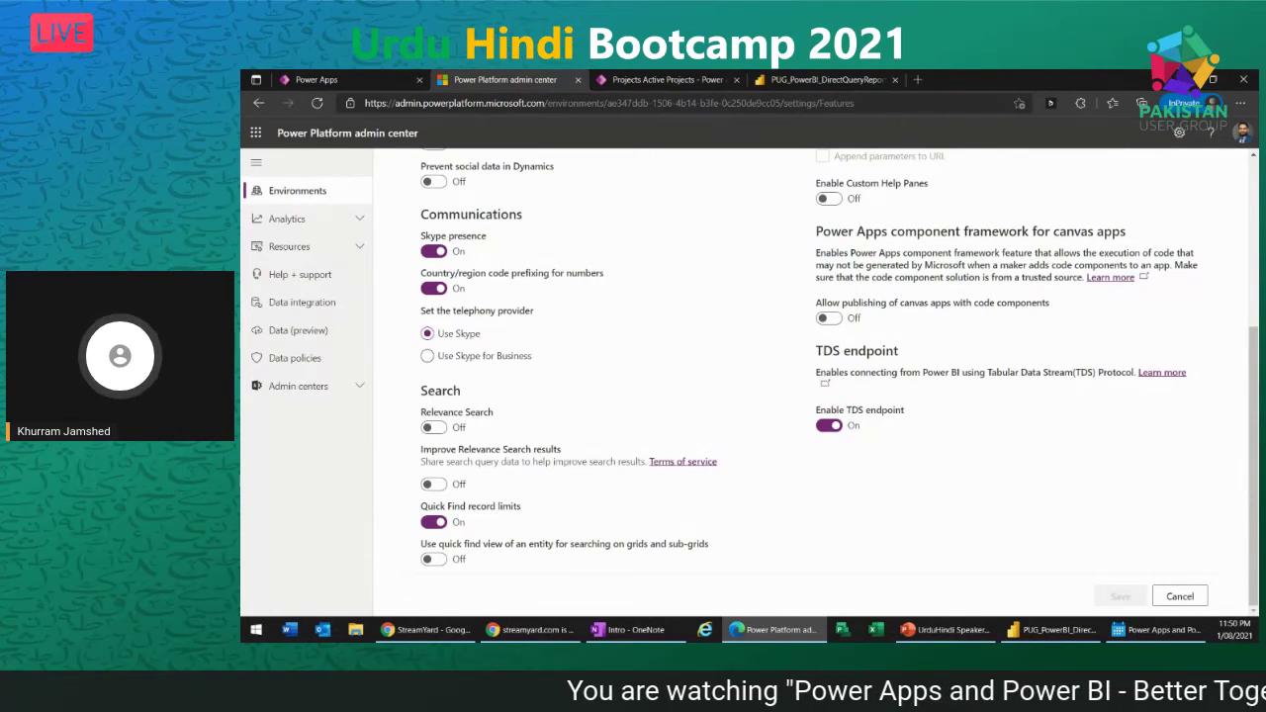
pyautogui.hotkey('alt', 'Tab')
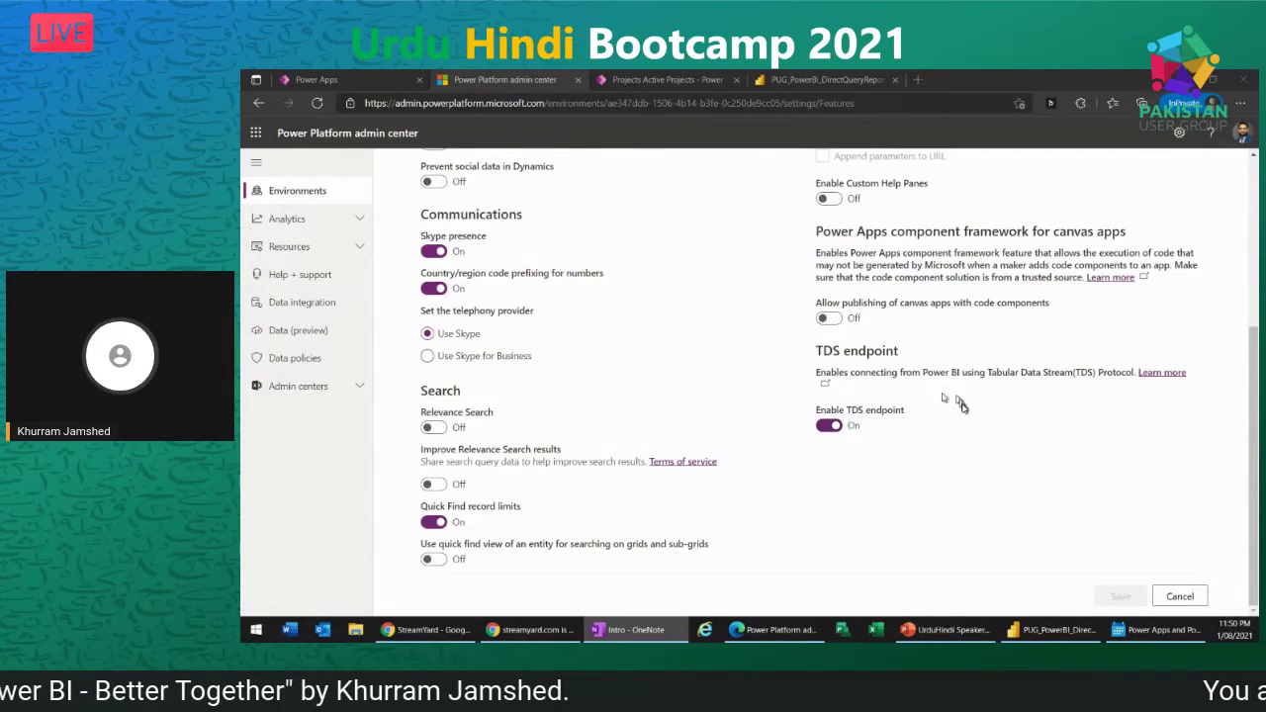
# Step: Open the Project table inside Demo Solution in Power Apps and view its data records
pyautogui.click(346, 84)
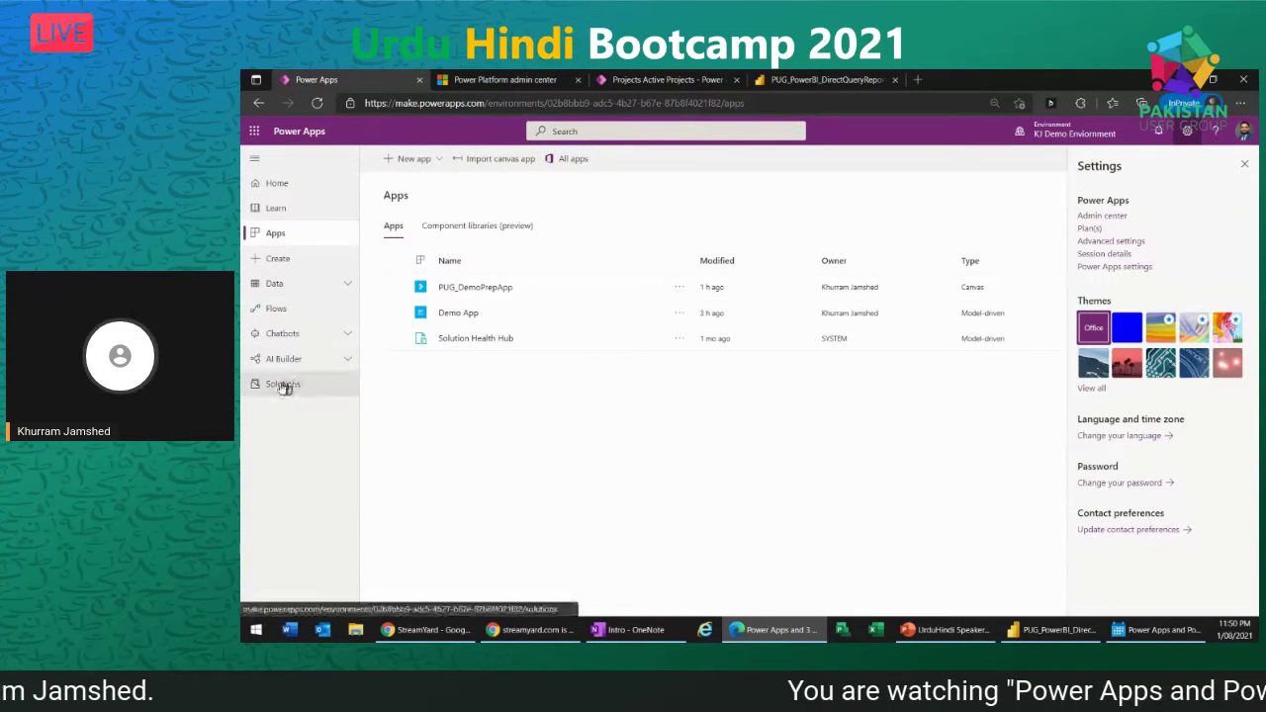
pyautogui.click(285, 383)
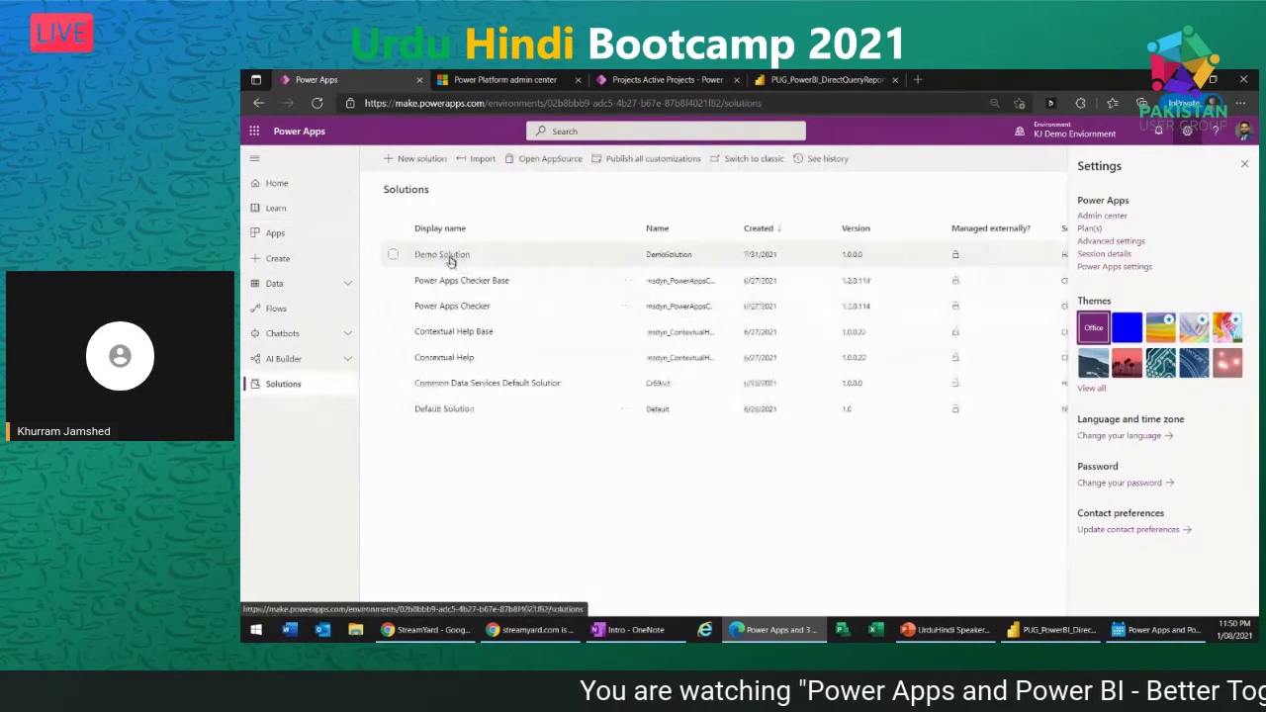
pyautogui.click(442, 255)
pyautogui.click(1249, 168)
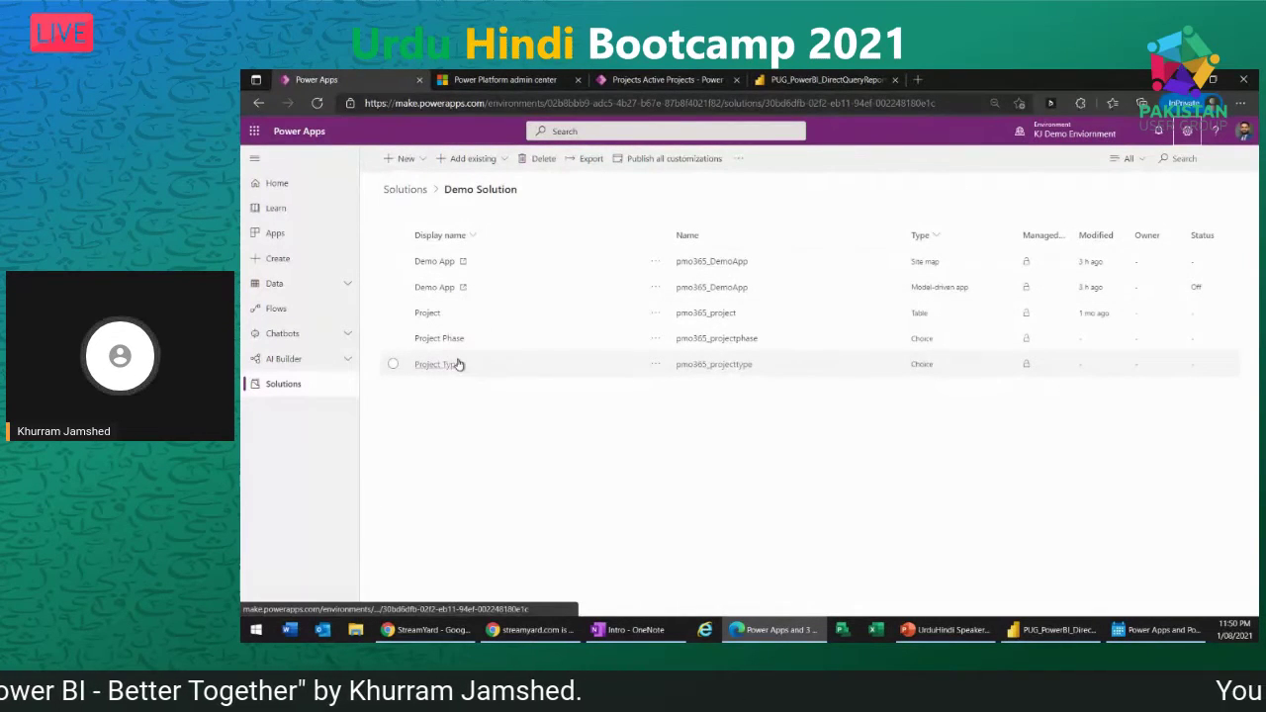
pyautogui.click(426, 315)
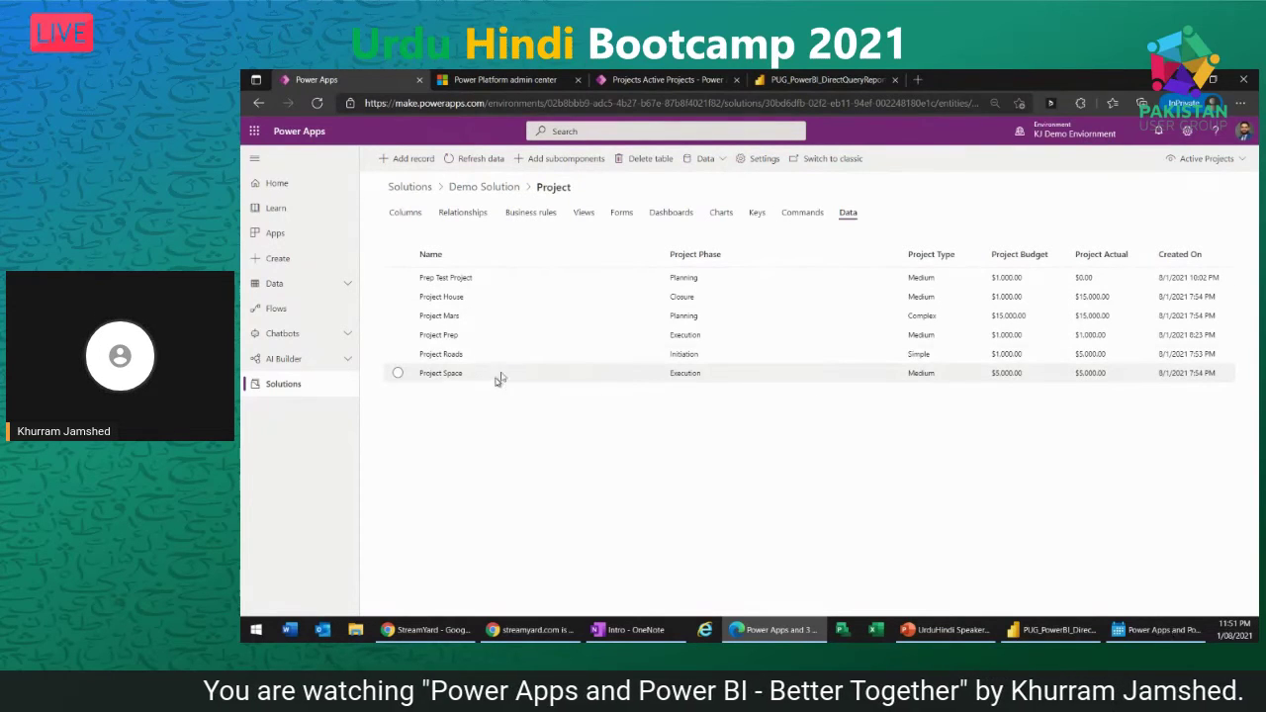
# Step: Run Analyze in Power BI for the environment's Dataverse tables and open the downloaded .pbids file
pyautogui.click(351, 284)
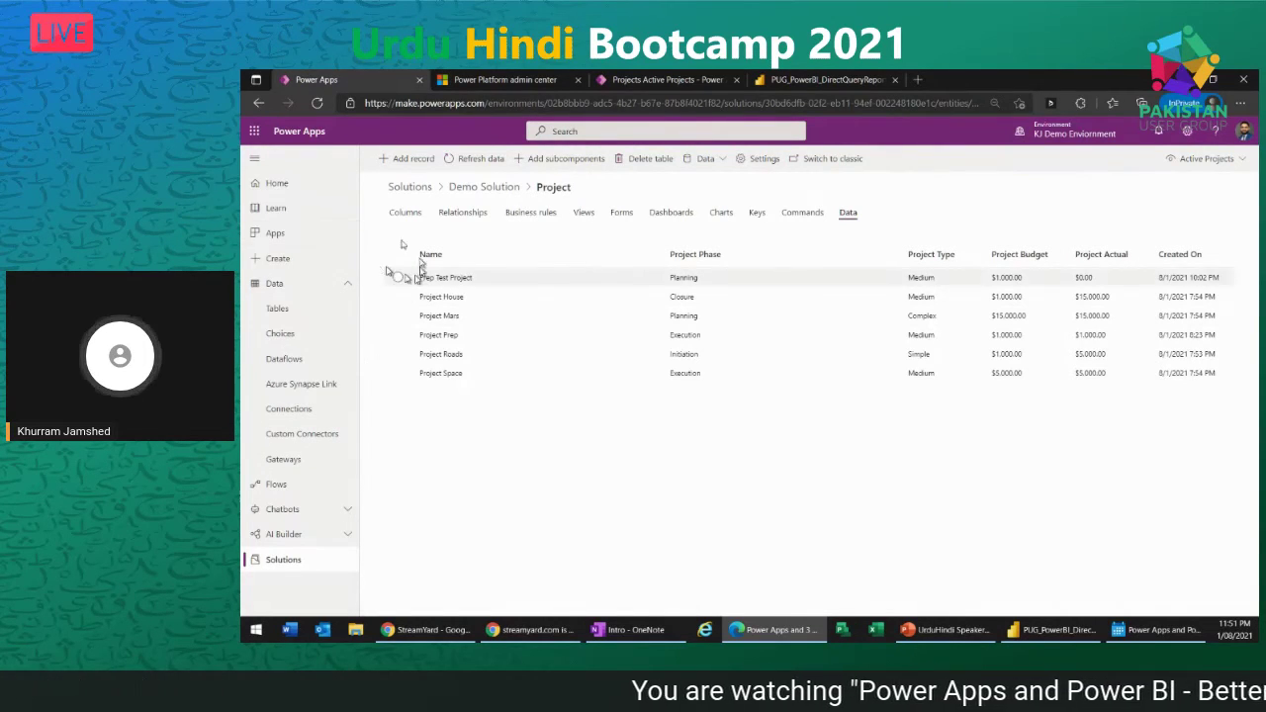
pyautogui.click(278, 308)
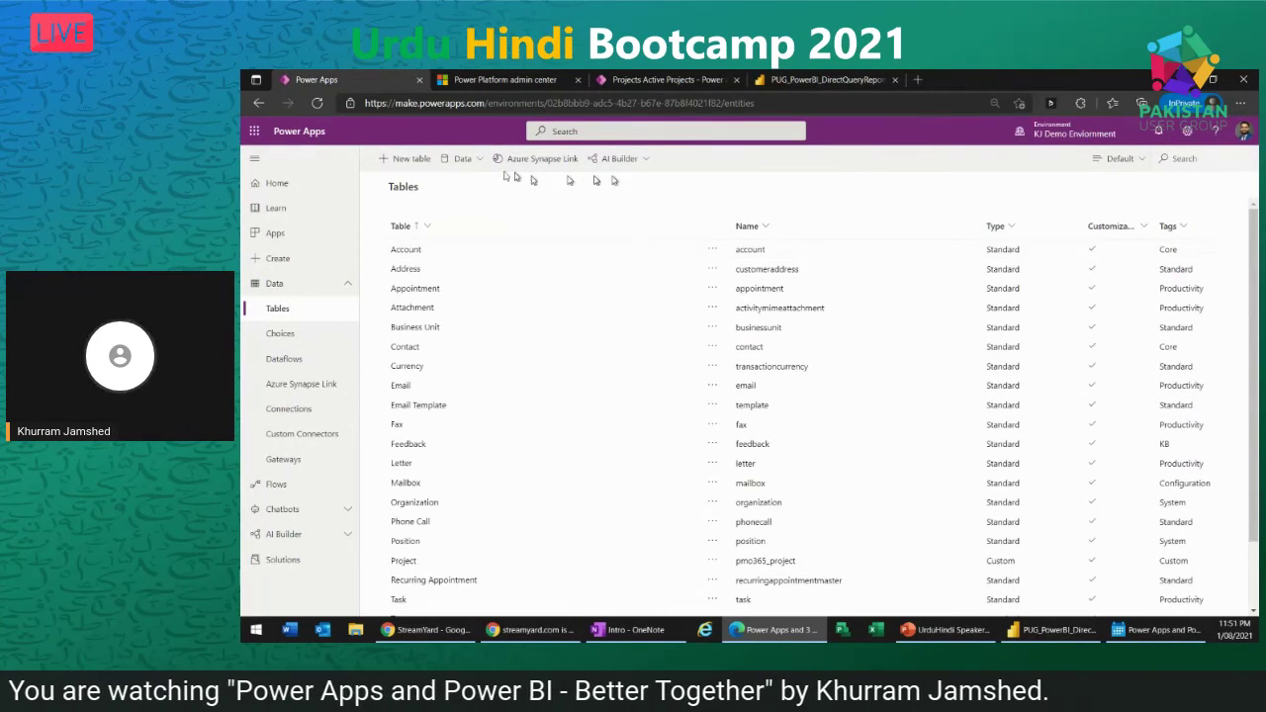
pyautogui.click(462, 158)
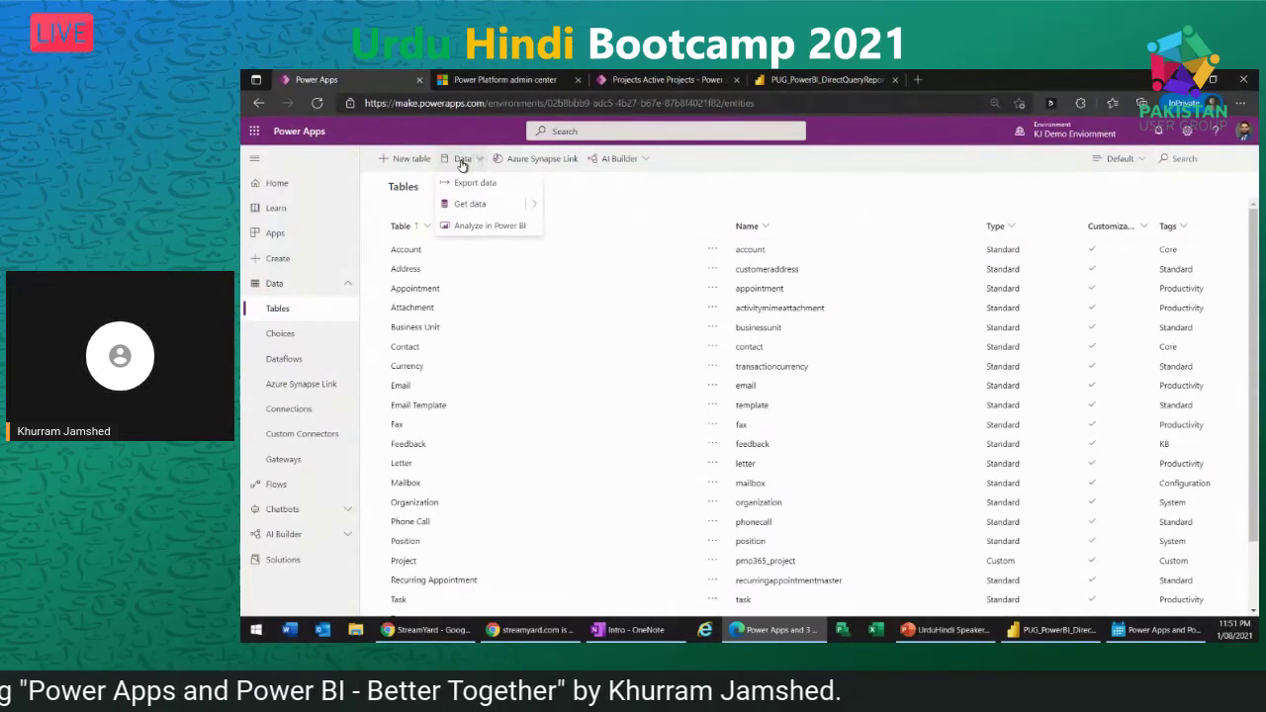
pyautogui.click(472, 226)
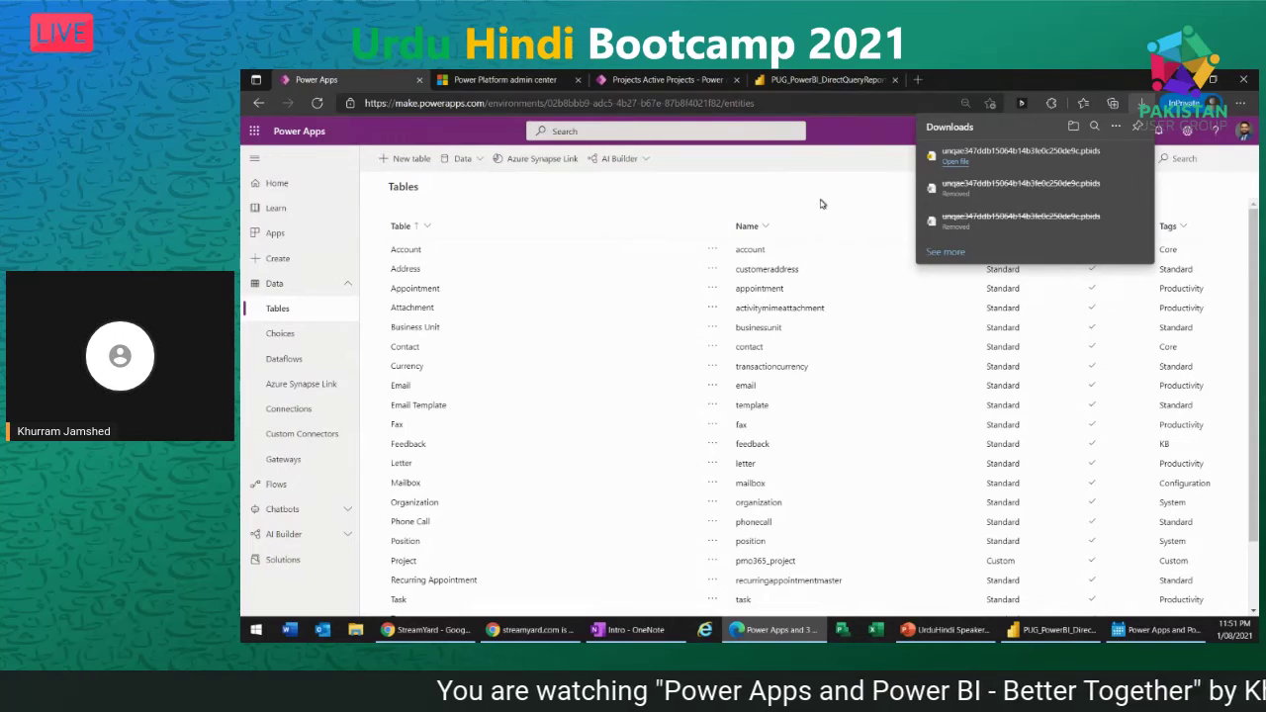
pyautogui.click(969, 168)
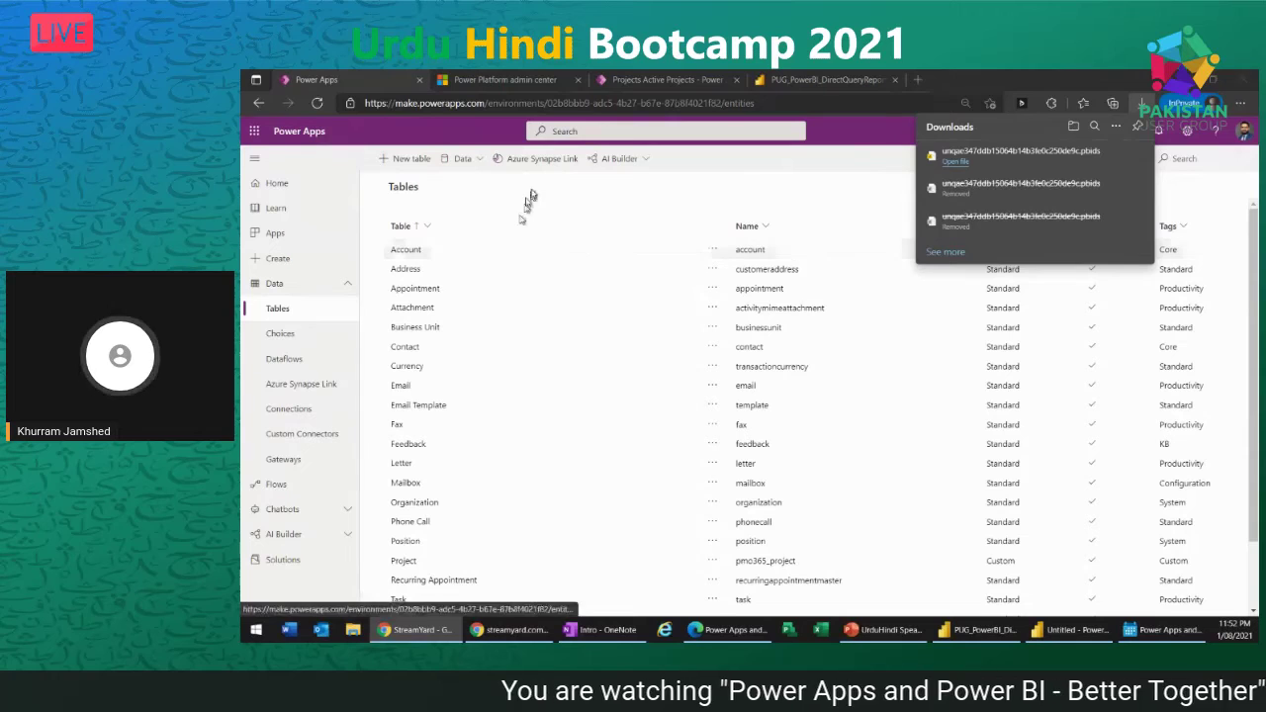
pyautogui.click(484, 163)
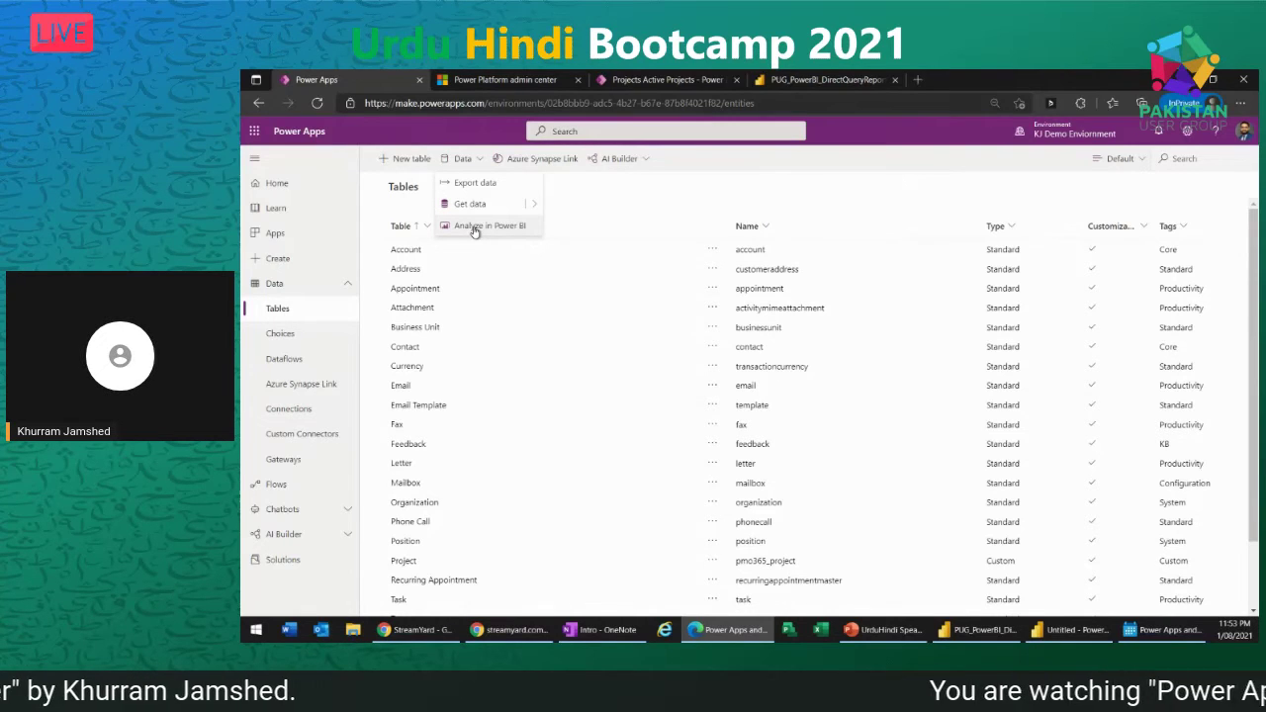
pyautogui.click(474, 231)
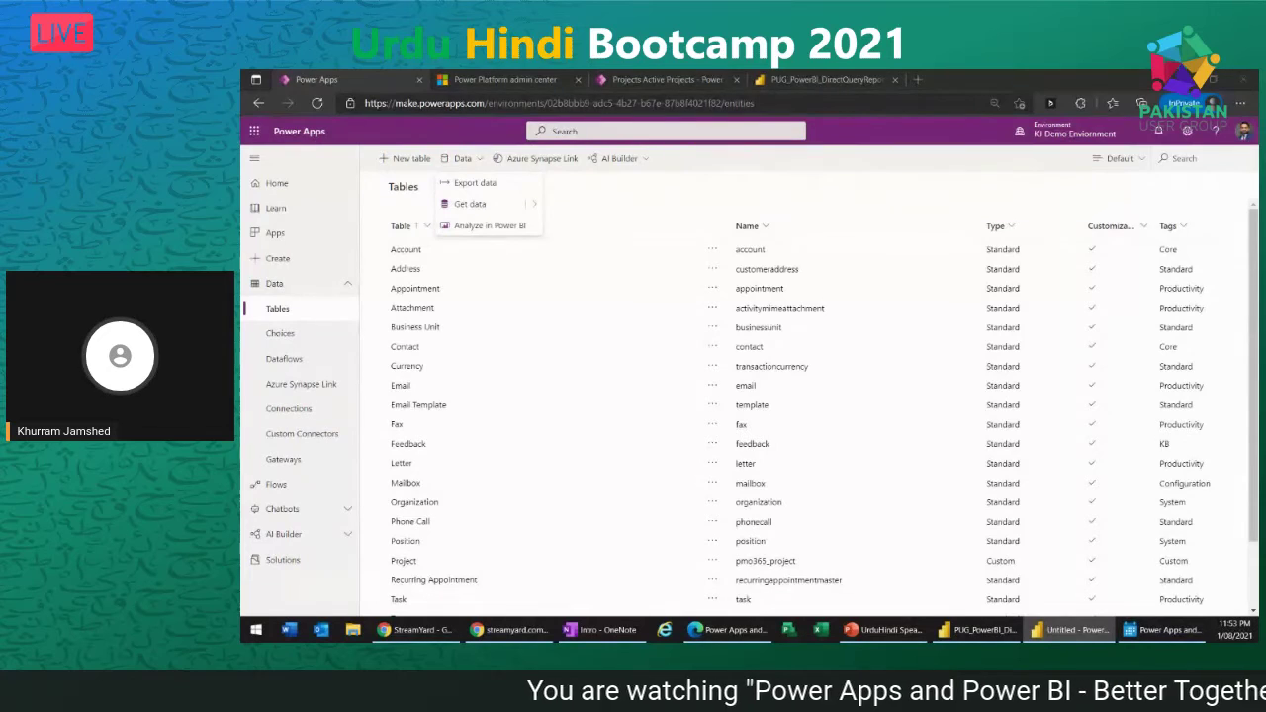
# Step: Find the pmo365_project table in the Navigator by searching for "Project" and load it into the report
pyautogui.moveTo(947, 142); pyautogui.dragTo(935, 143)
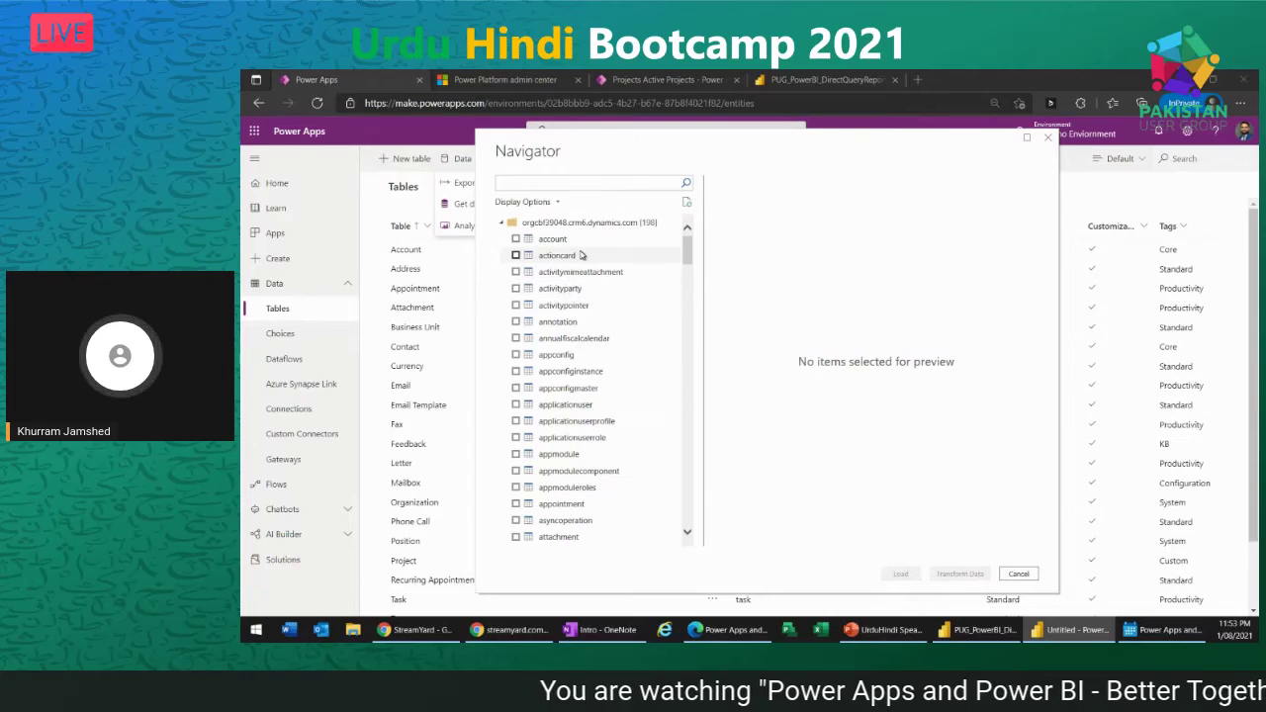
pyautogui.click(552, 183)
pyautogui.write('Project')
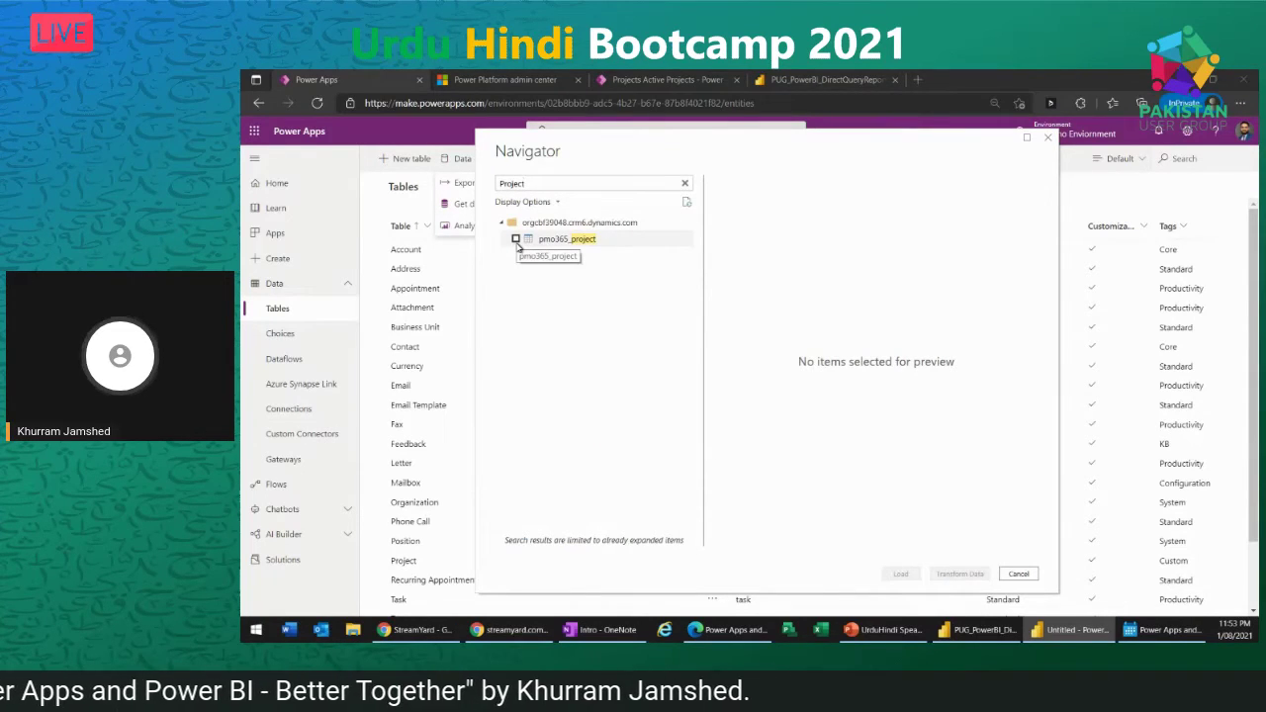
pyautogui.click(518, 244)
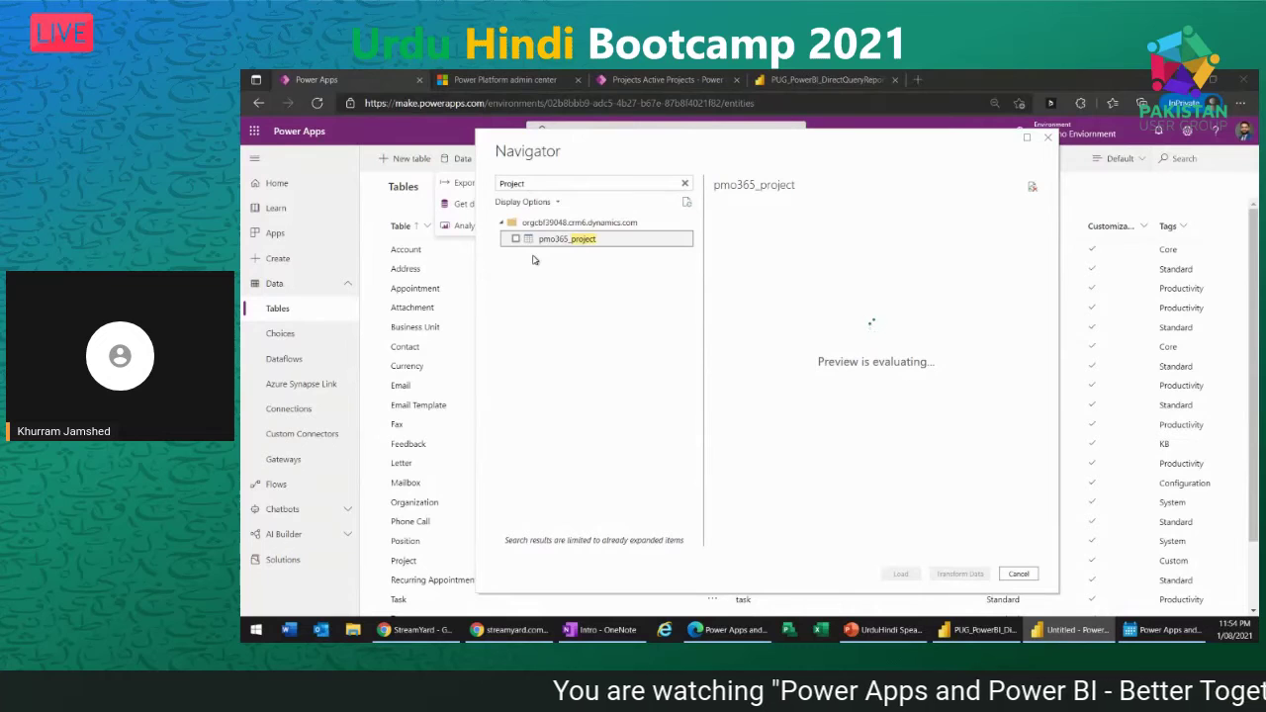
pyautogui.click(515, 240)
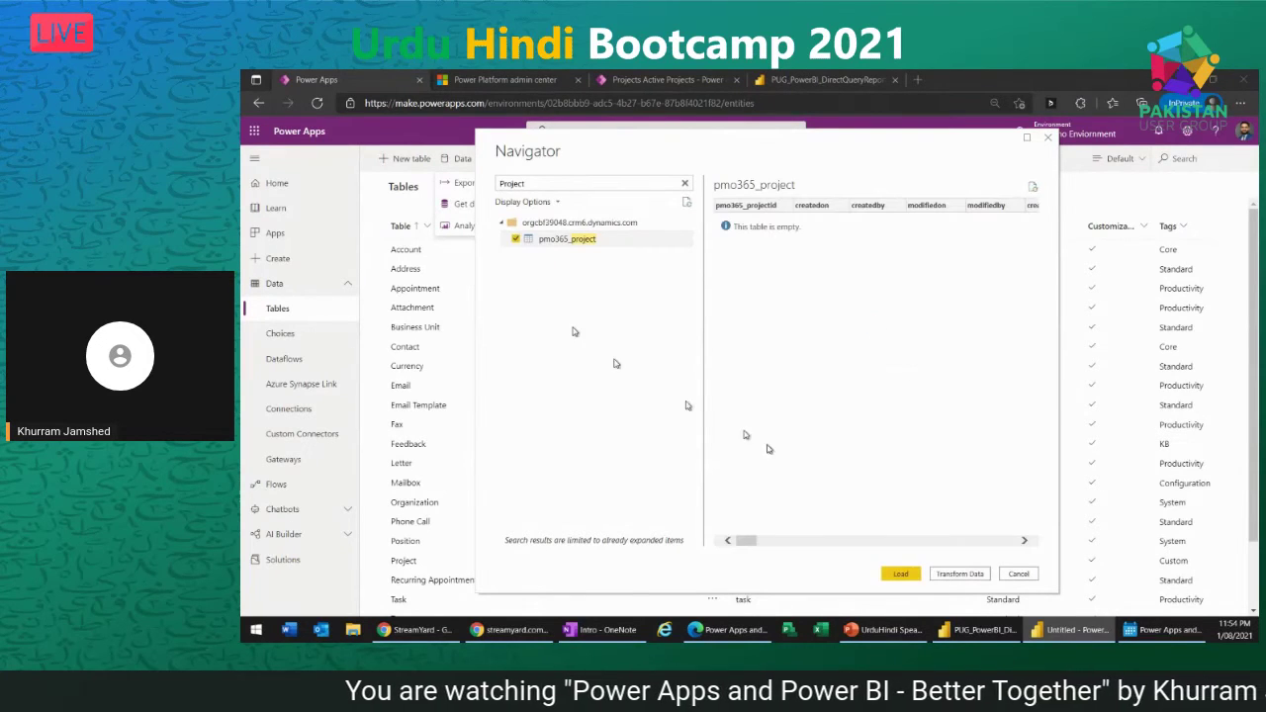
pyautogui.click(895, 575)
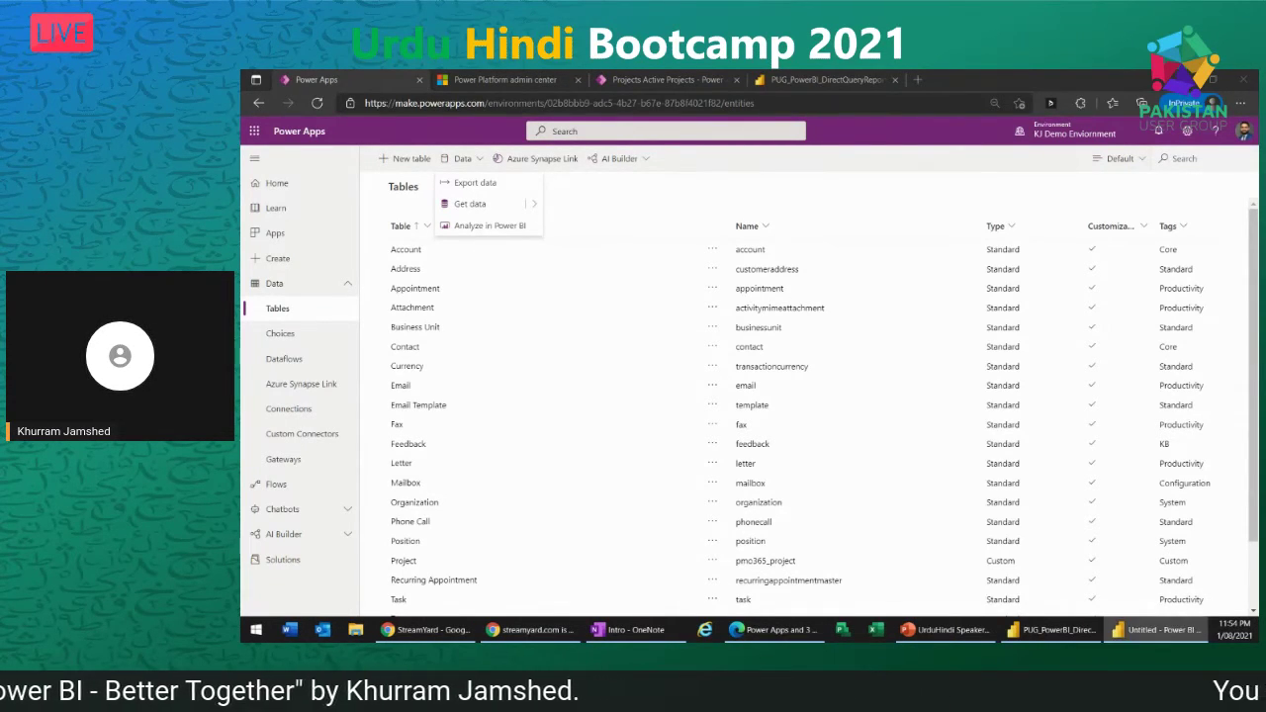
# Step: Switch to the untitled Power BI Desktop report and expand the pmo365_project table to view its fields
pyautogui.click(1157, 629)
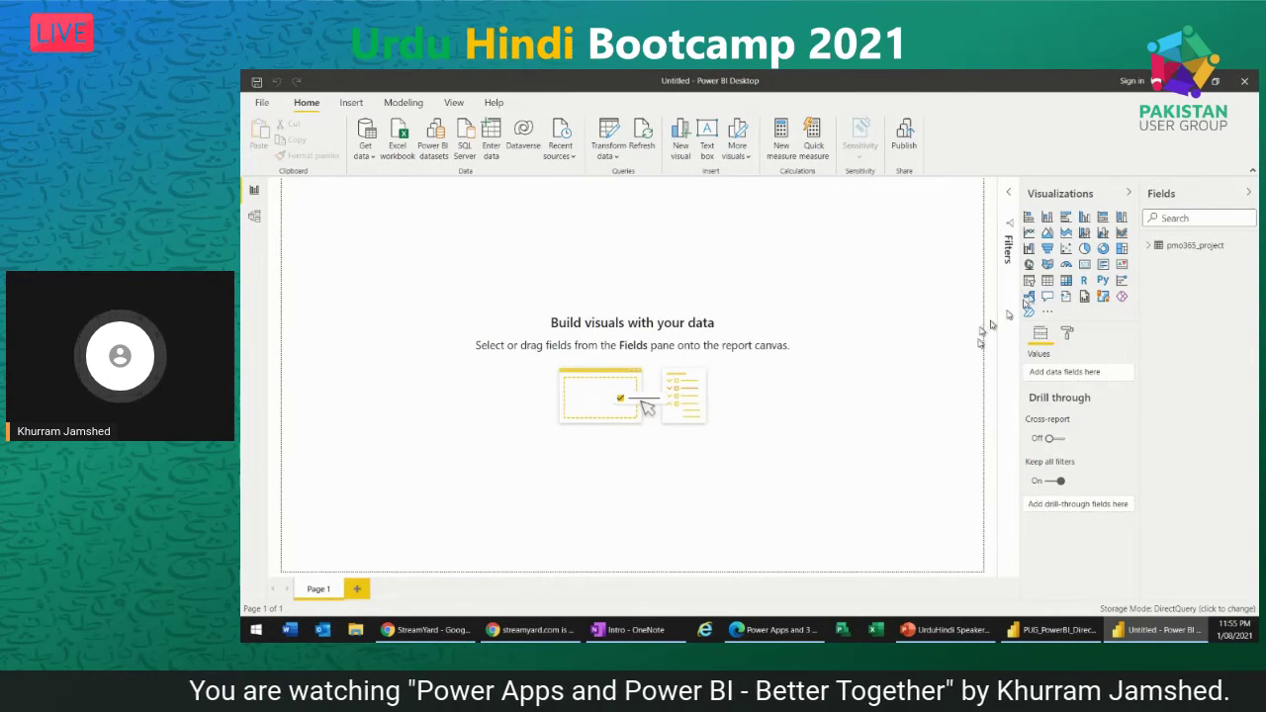
pyautogui.click(1148, 247)
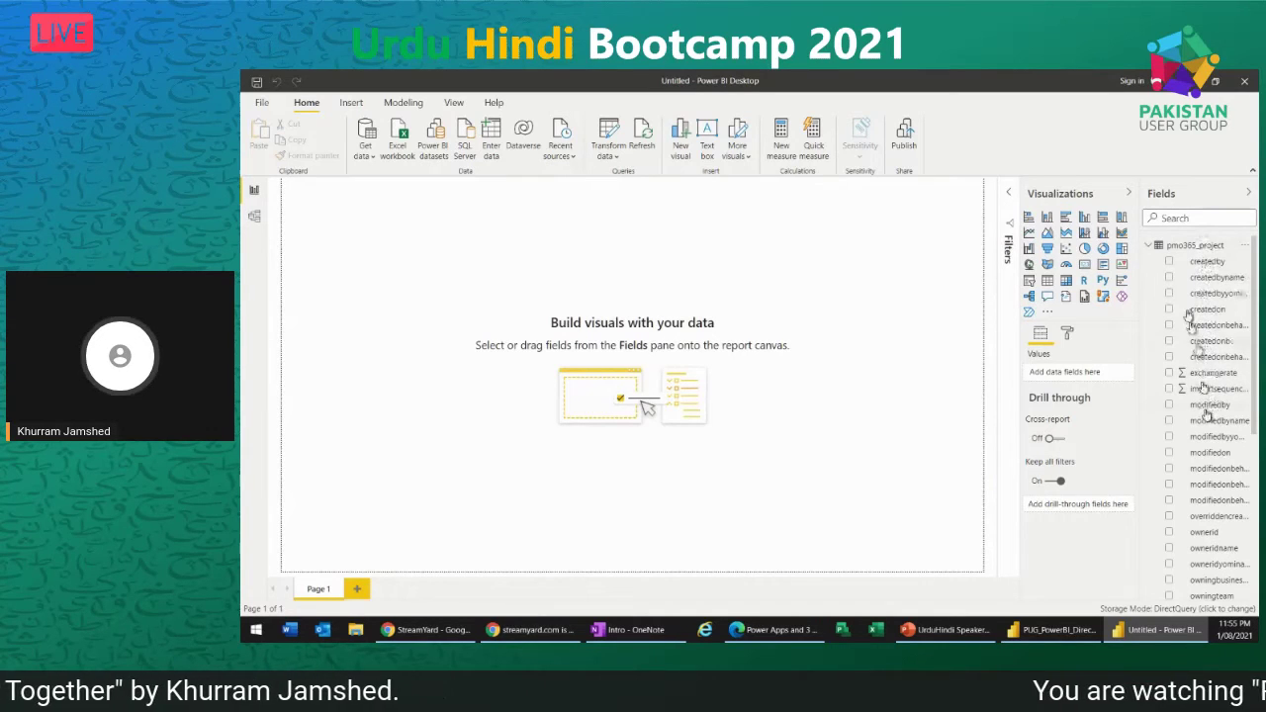
pyautogui.click(1165, 614)
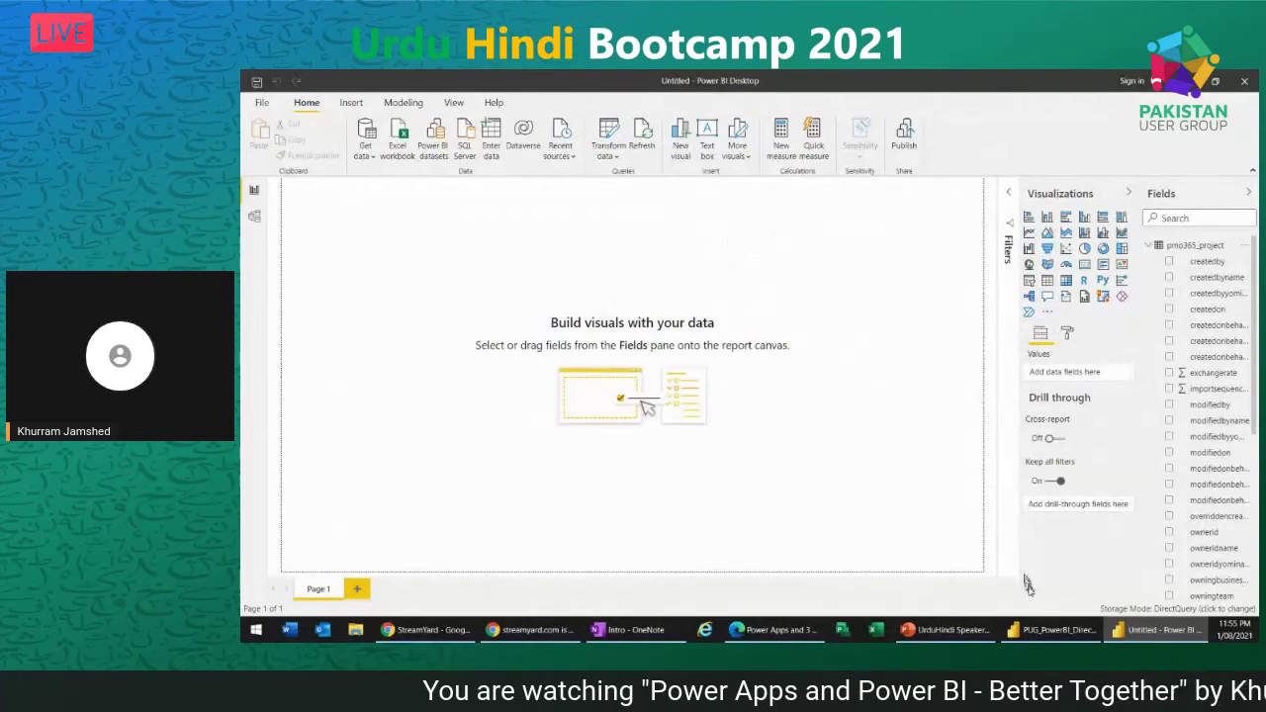
# Step: View the prepared PUG_PowerBI_DirectQueryReport in Power BI Desktop
pyautogui.click(1059, 634)
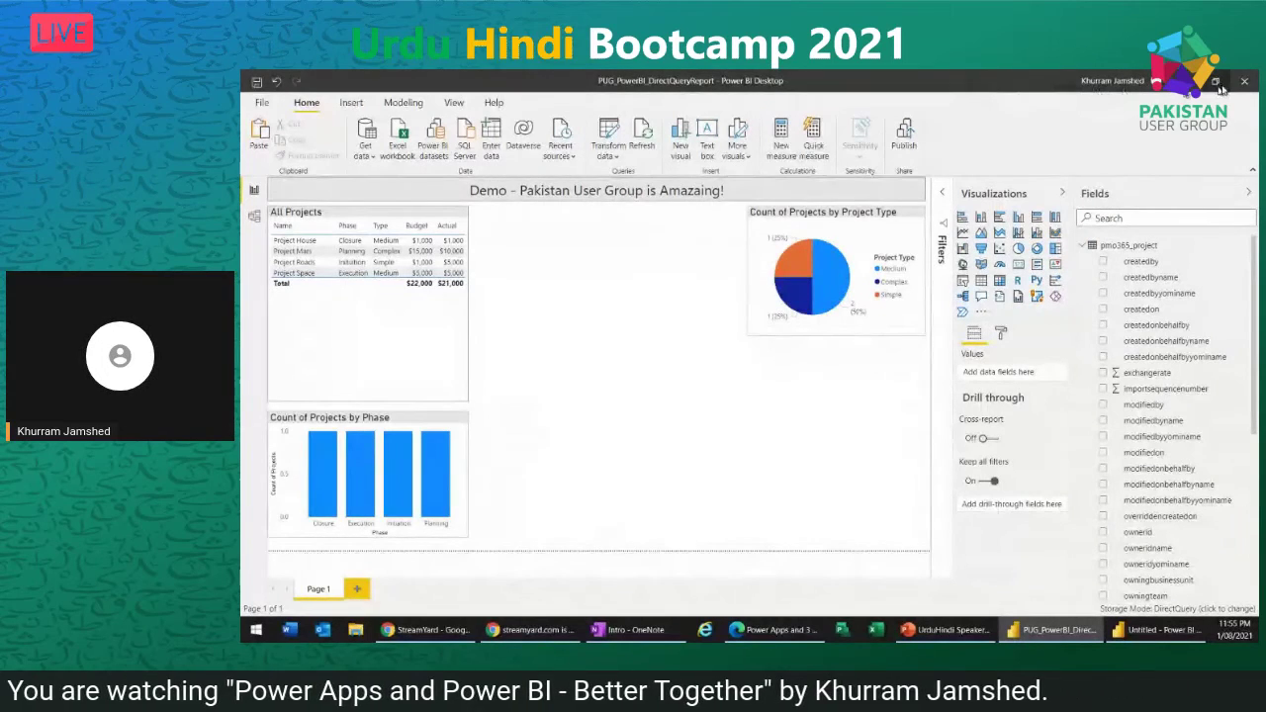
pyautogui.click(1186, 81)
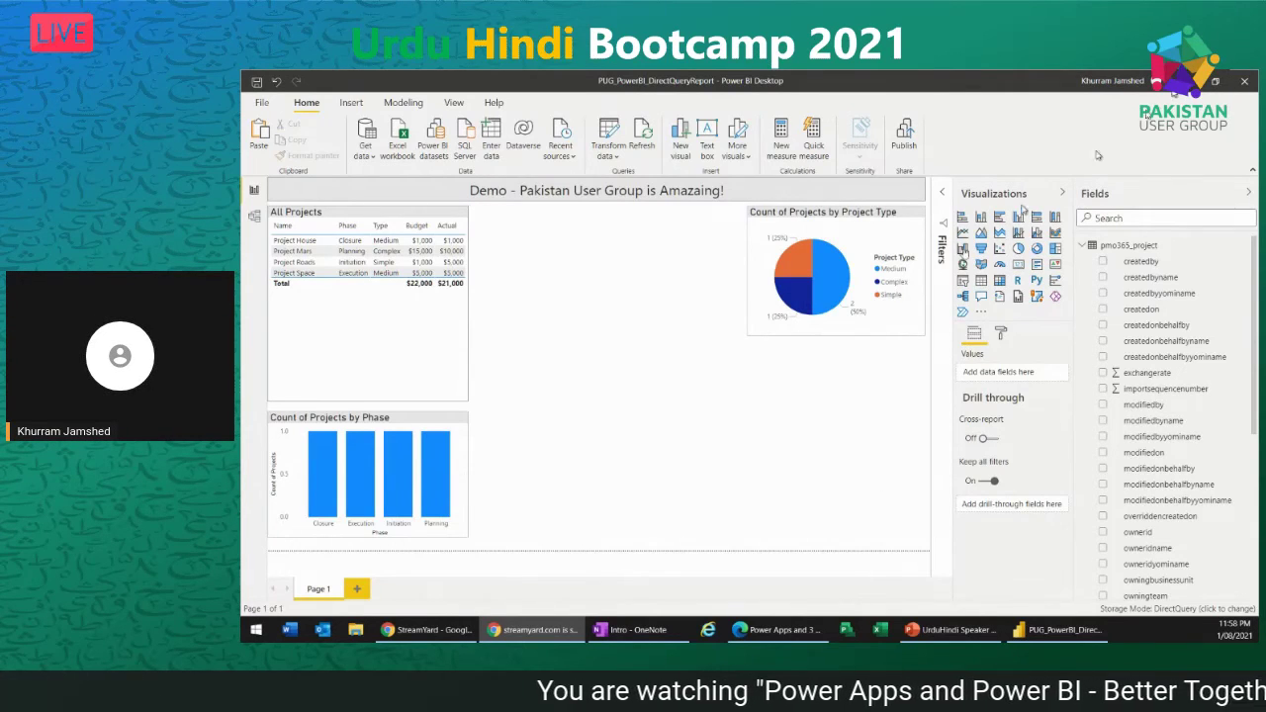
# Step: Remove the embedded app visual titled Demo Pakistan User Group from PUG_PowerBI_DirectQueryReport in the Power BI service
pyautogui.click(787, 636)
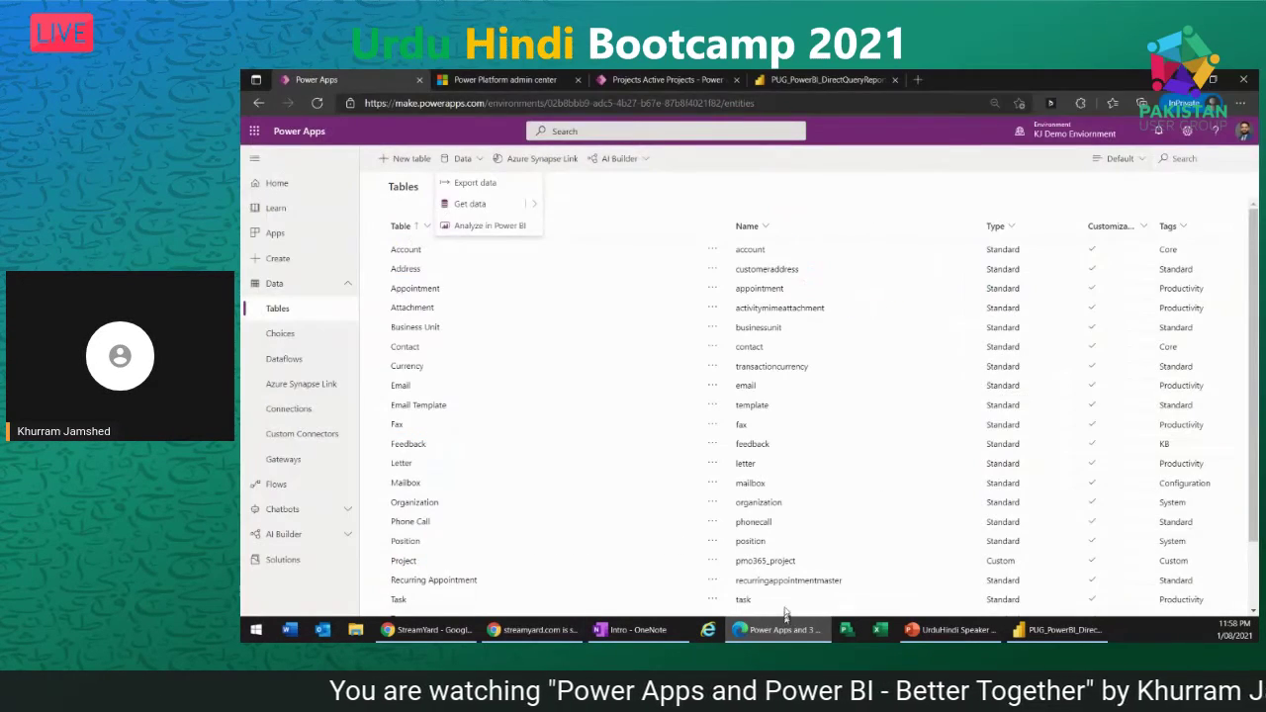
pyautogui.click(797, 79)
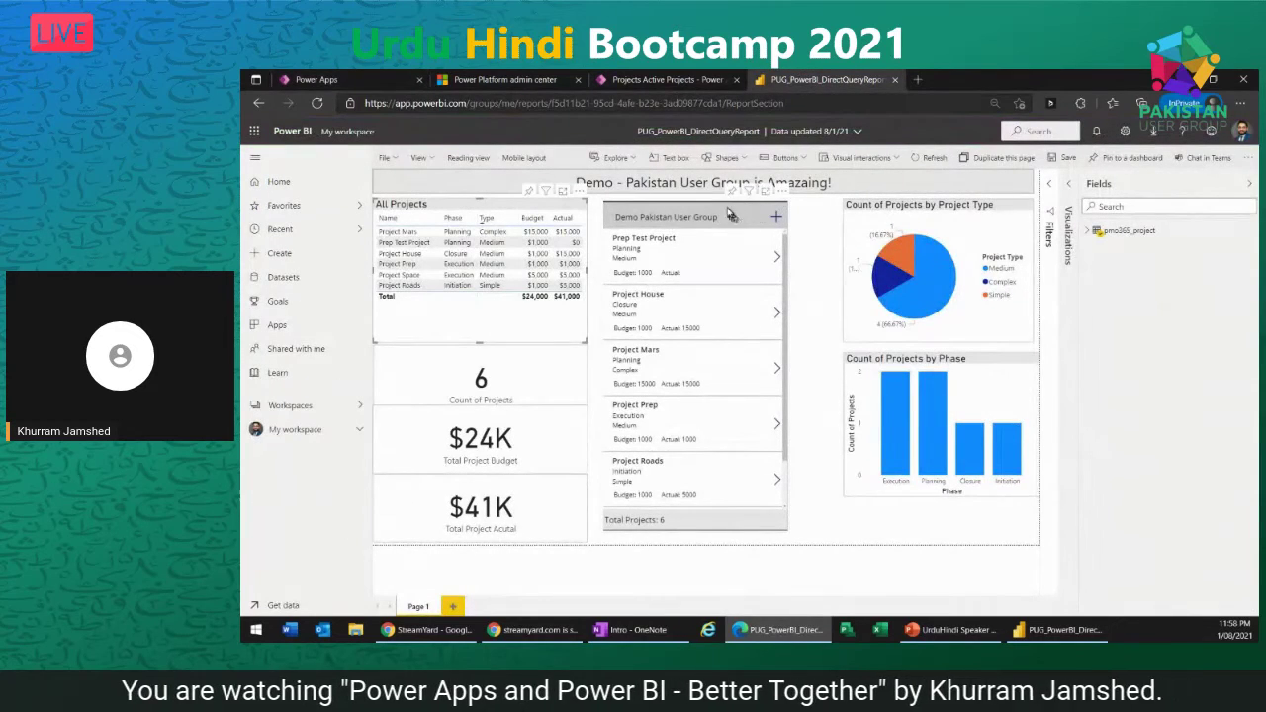
pyautogui.click(783, 194)
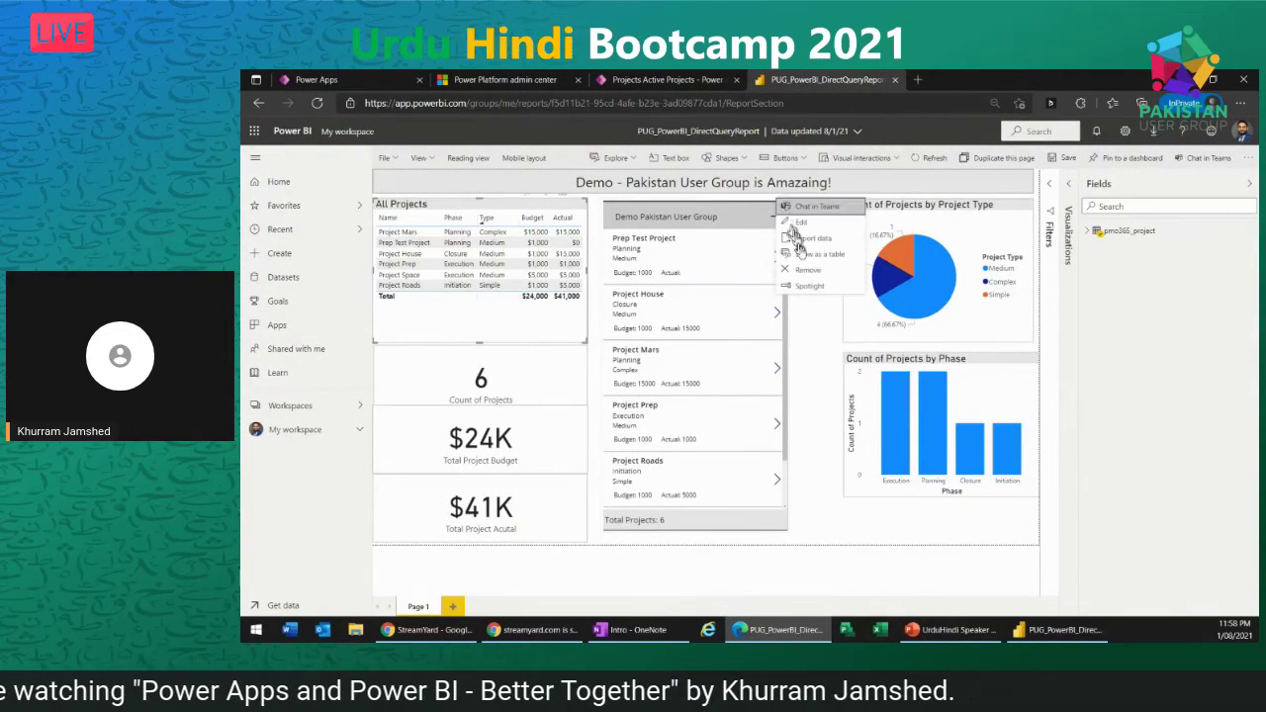
pyautogui.click(807, 271)
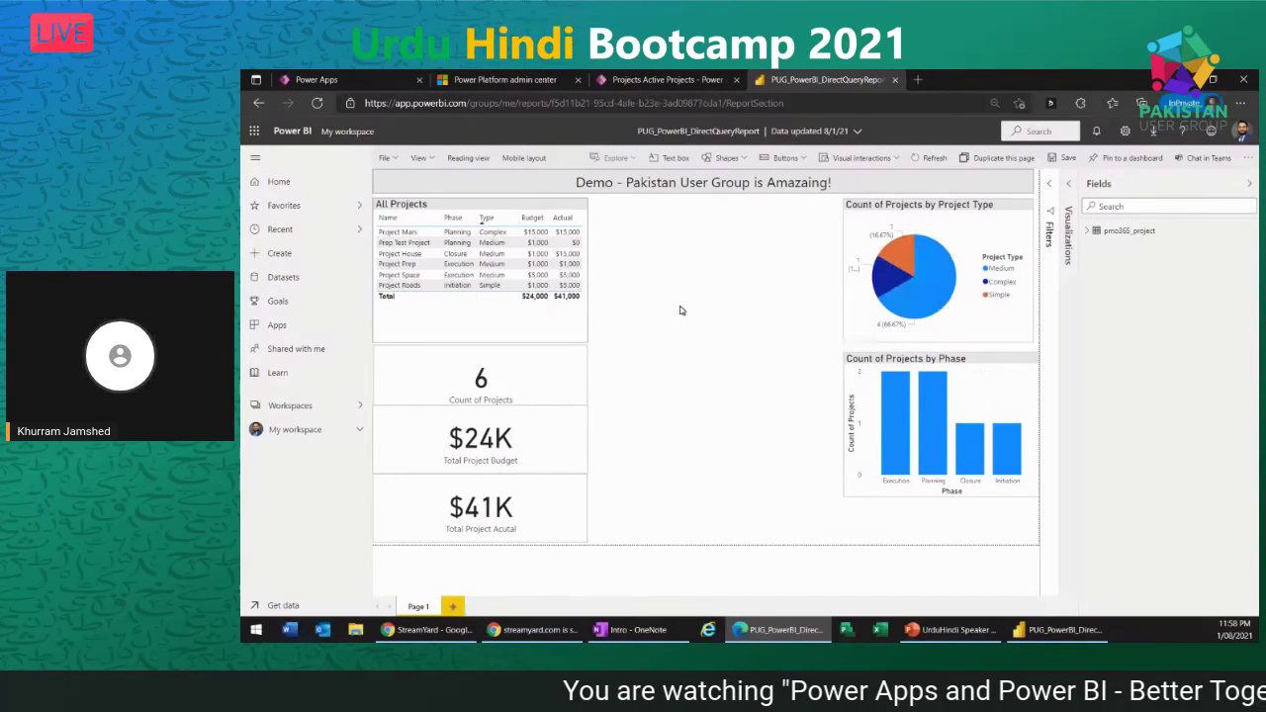
pyautogui.click(317, 79)
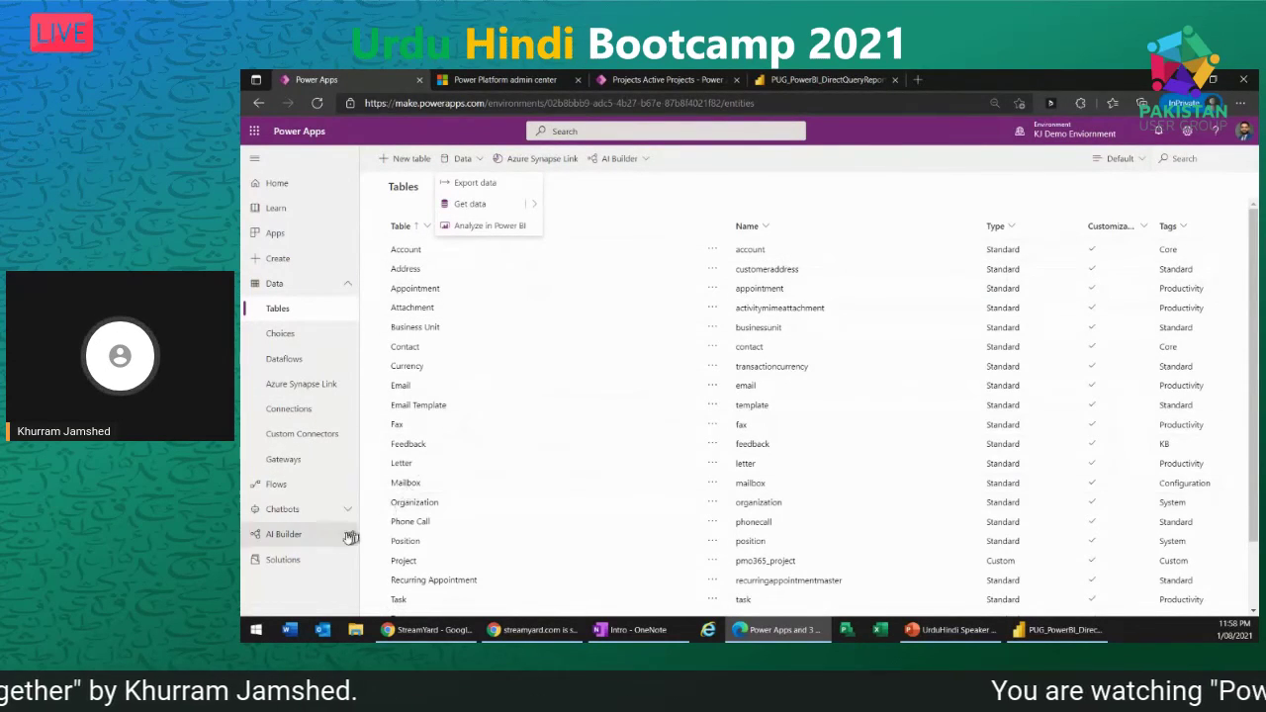
pyautogui.click(790, 88)
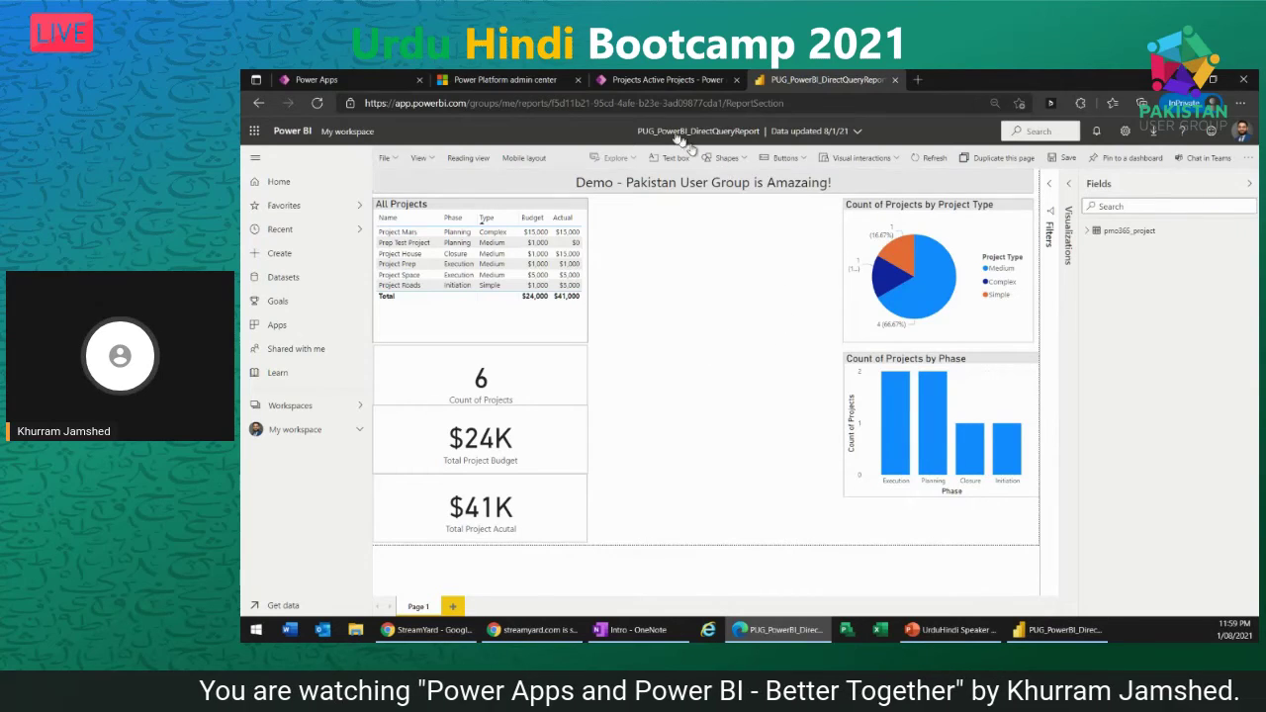
# Step: Switch to Power Apps and view the Project table's data inside Demo Solution
pyautogui.click(366, 81)
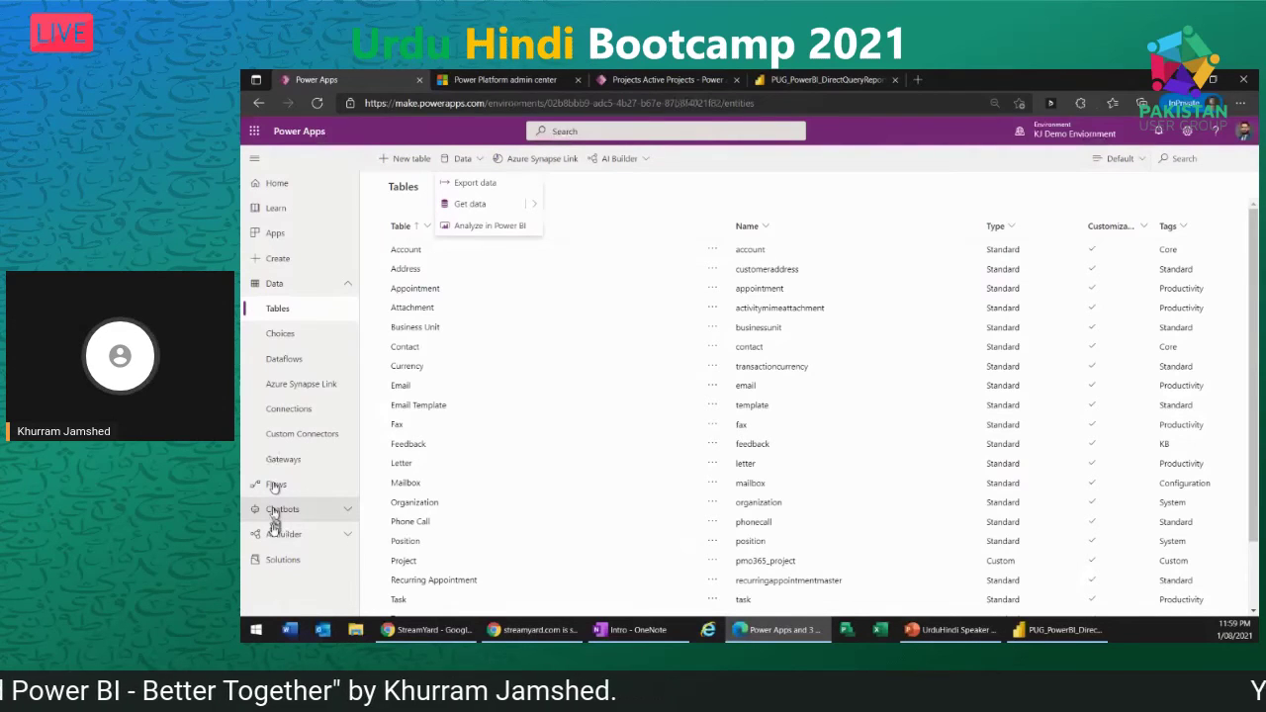
pyautogui.click(283, 559)
pyautogui.click(648, 254)
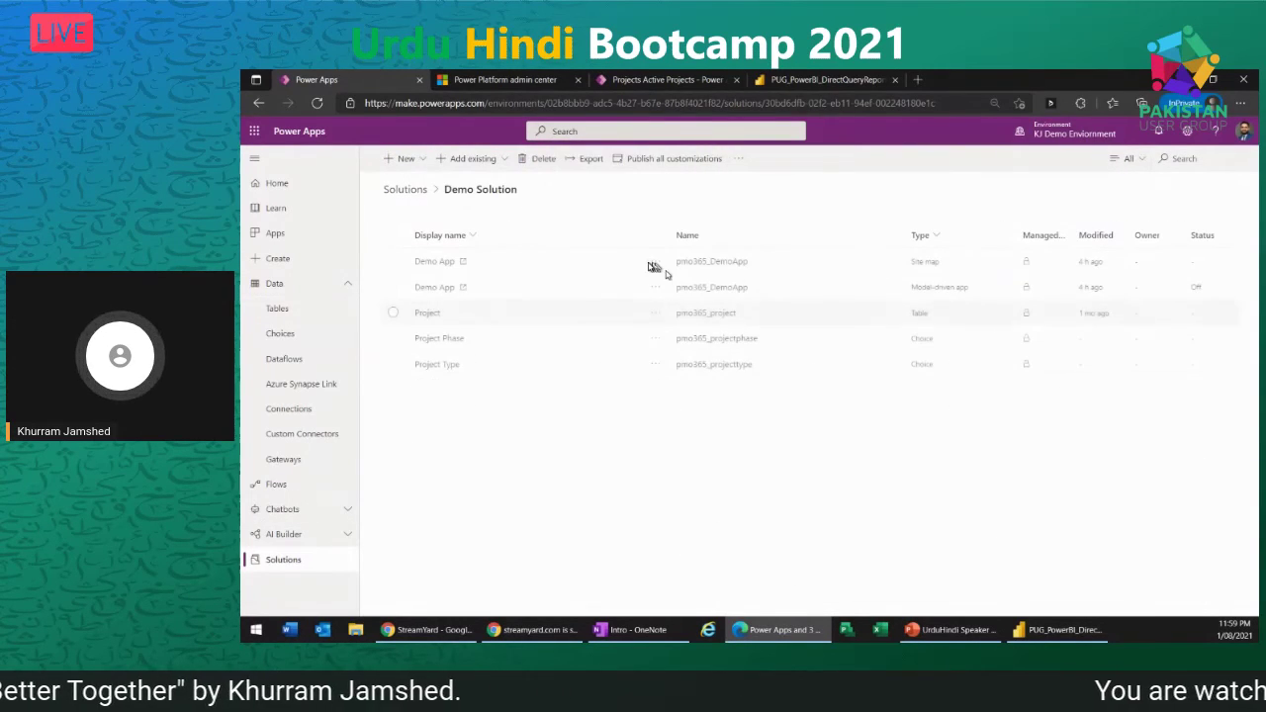
pyautogui.click(428, 314)
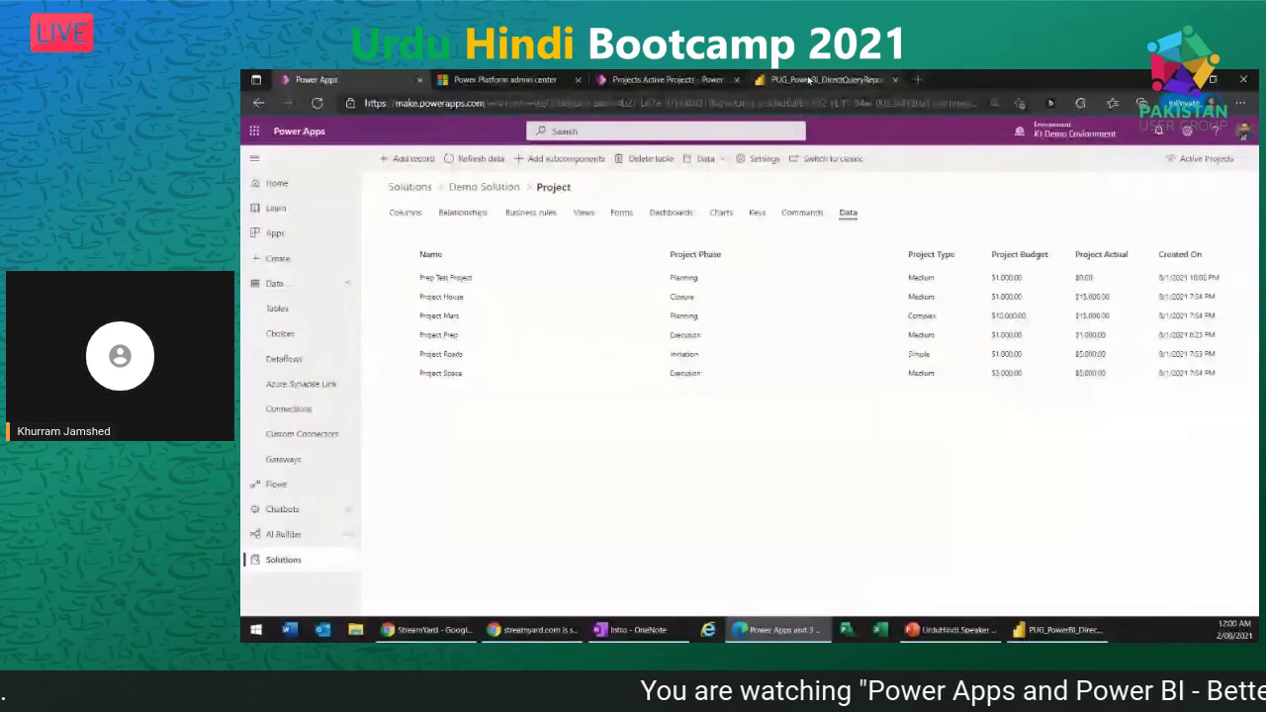
# Step: Return to the Power BI report, add a PowerApps visual, and stretch it vertically to fill the empty space between the cards and charts
pyautogui.click(809, 81)
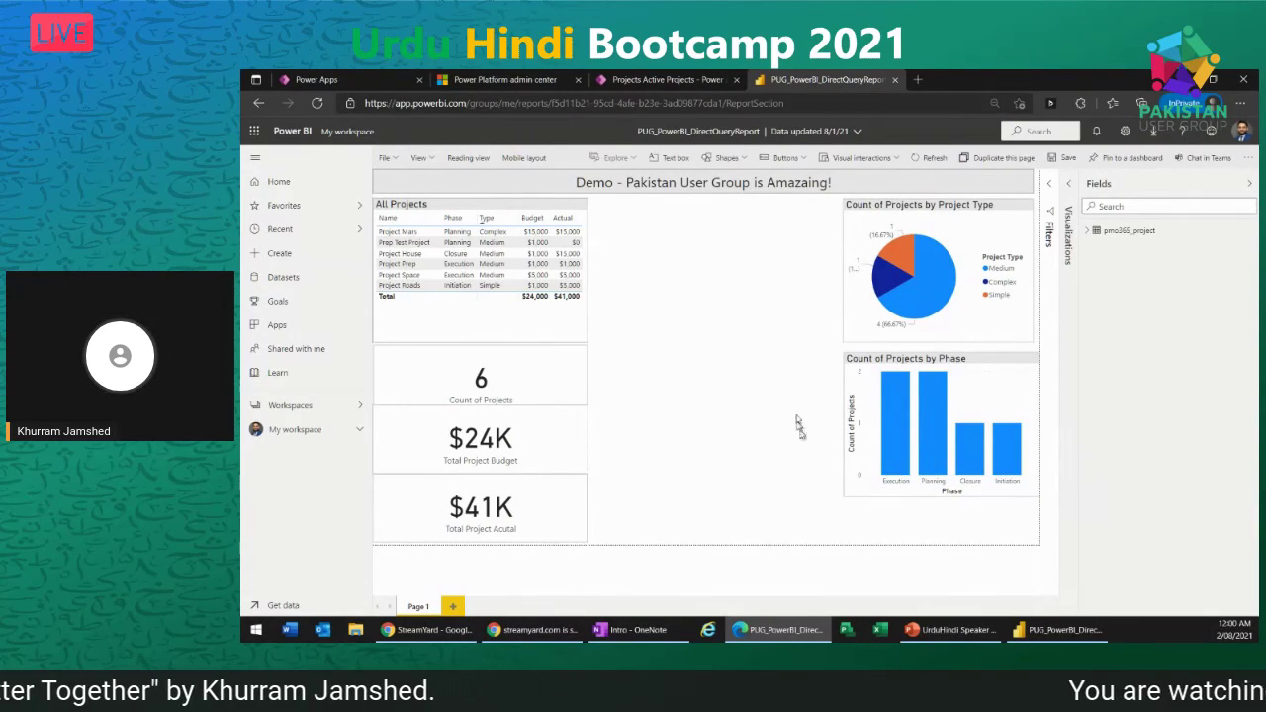
pyautogui.click(256, 159)
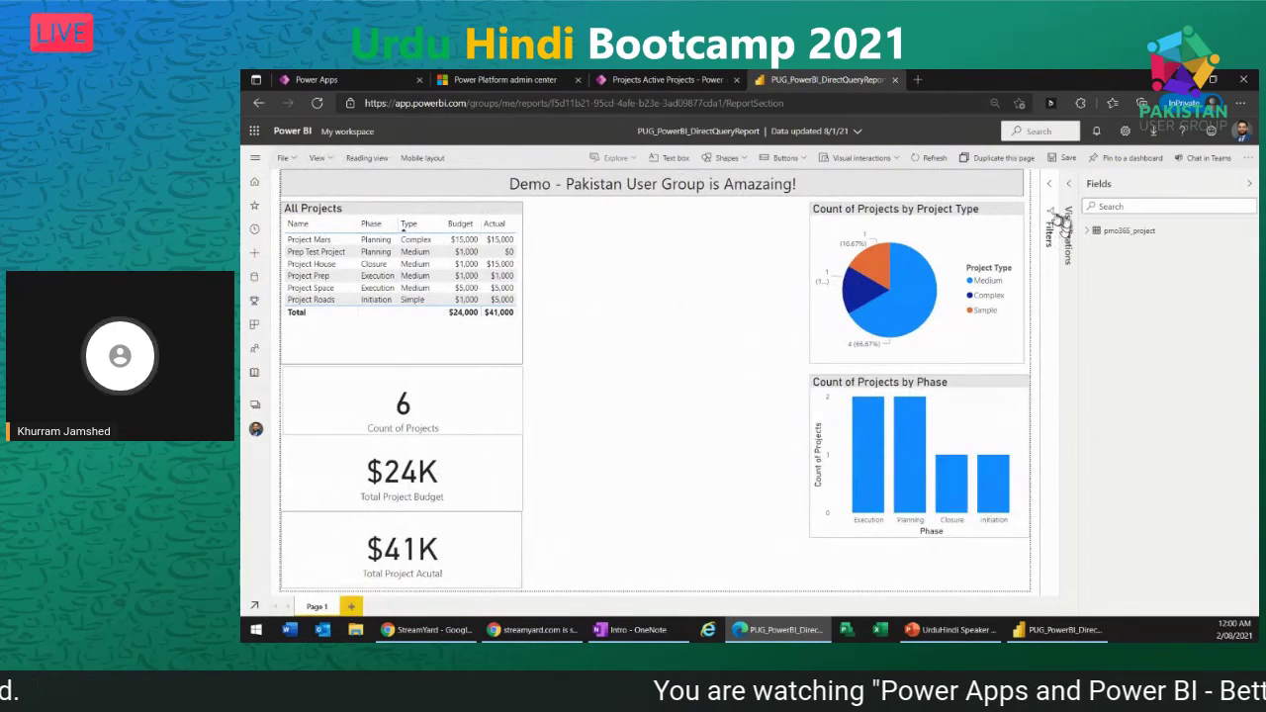
pyautogui.click(1068, 186)
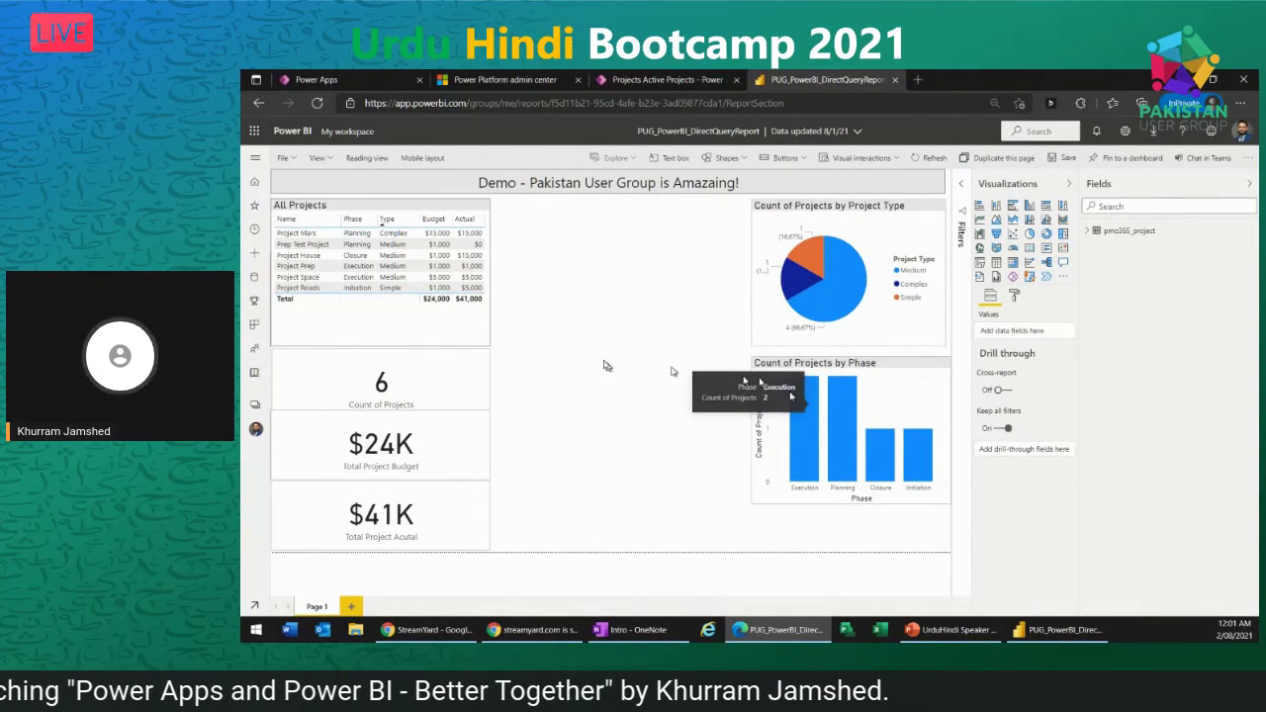
pyautogui.click(1015, 279)
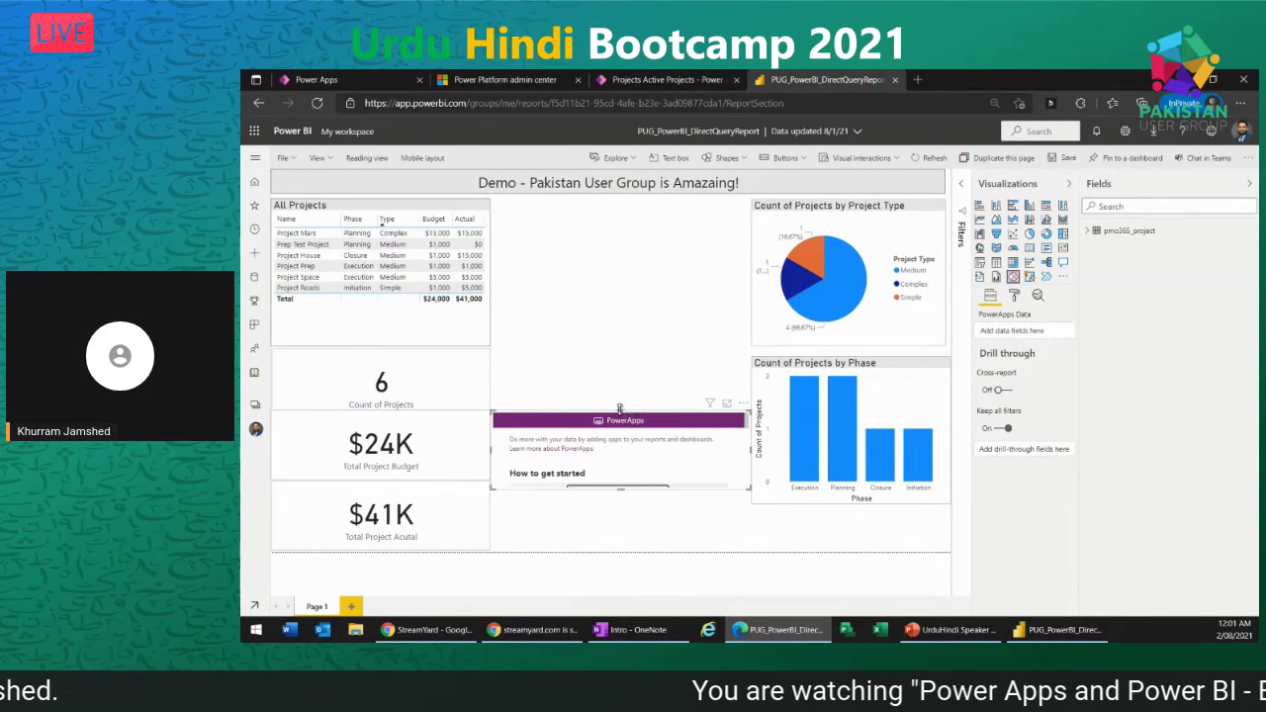
pyautogui.moveTo(621, 410); pyautogui.dragTo(606, 197)
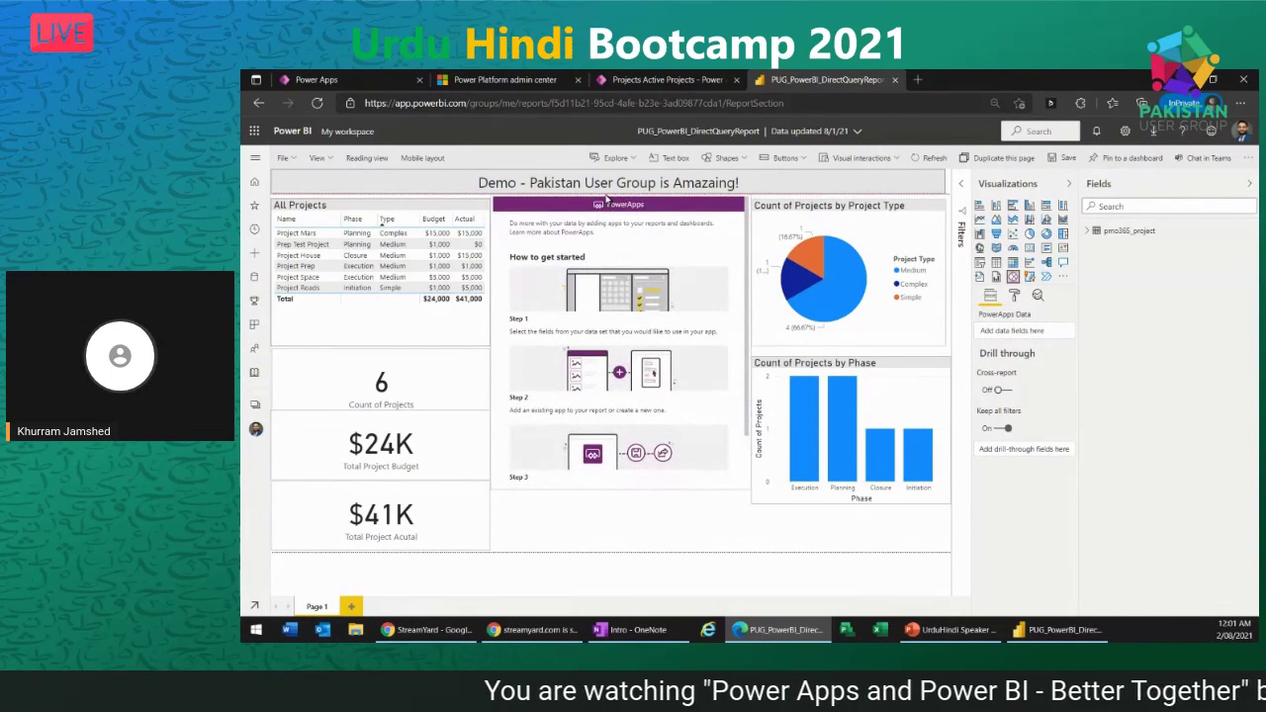
pyautogui.moveTo(624, 489); pyautogui.dragTo(625, 551)
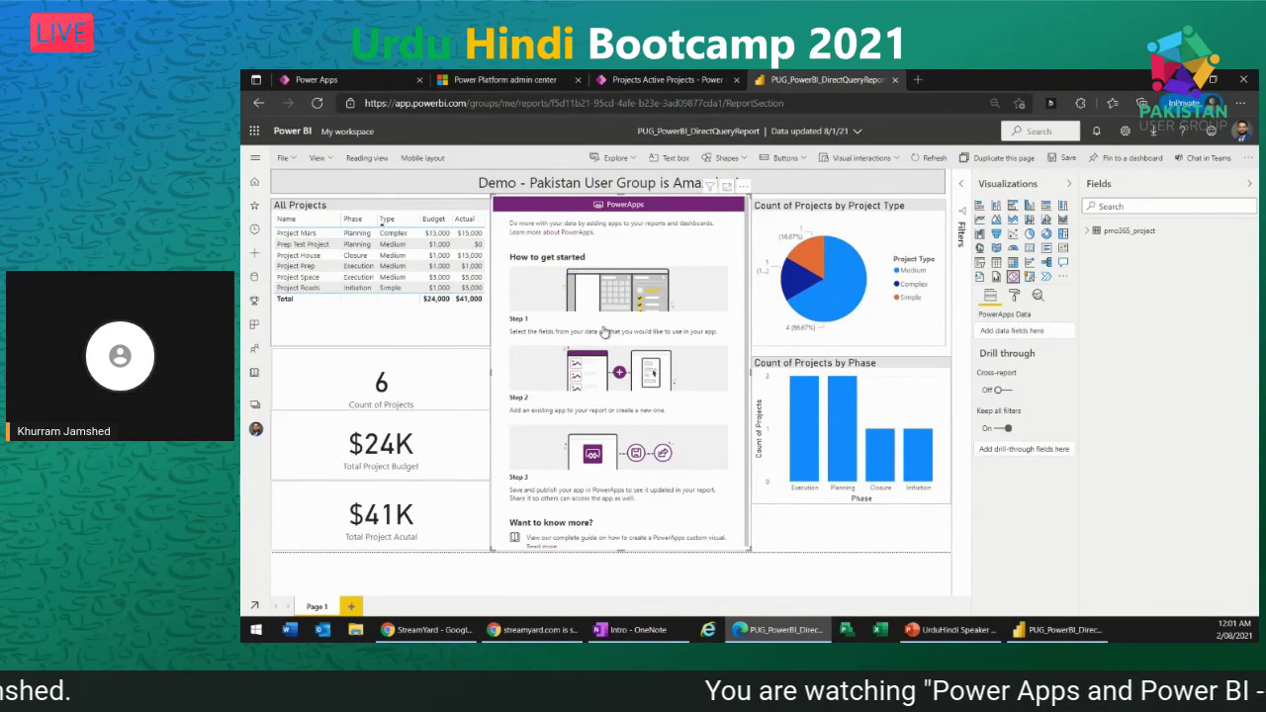
# Step: Add pmo365_name, pmo365_projectactual, pmo365_projectbudget, pmo365_projectphasename and pmo365_projecttypename from pmo365_project to the PowerApps visual's data
pyautogui.click(1089, 231)
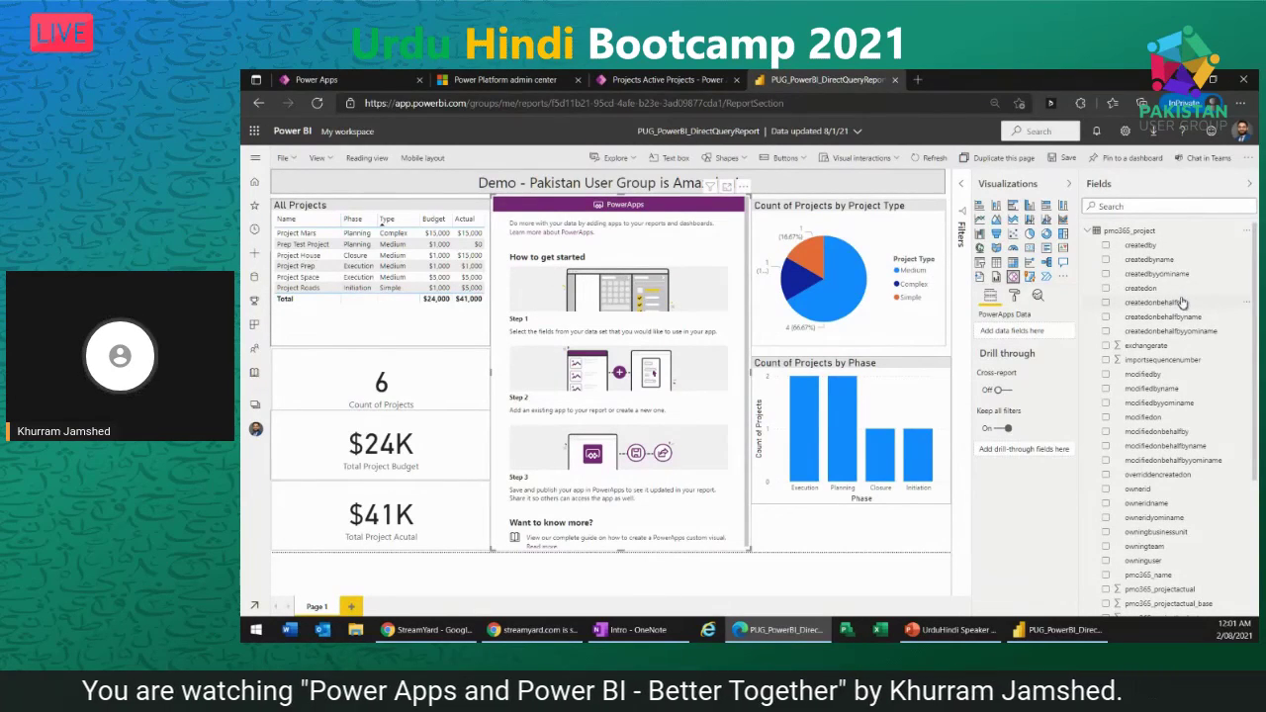
pyautogui.scroll(-3, 1165, 455)
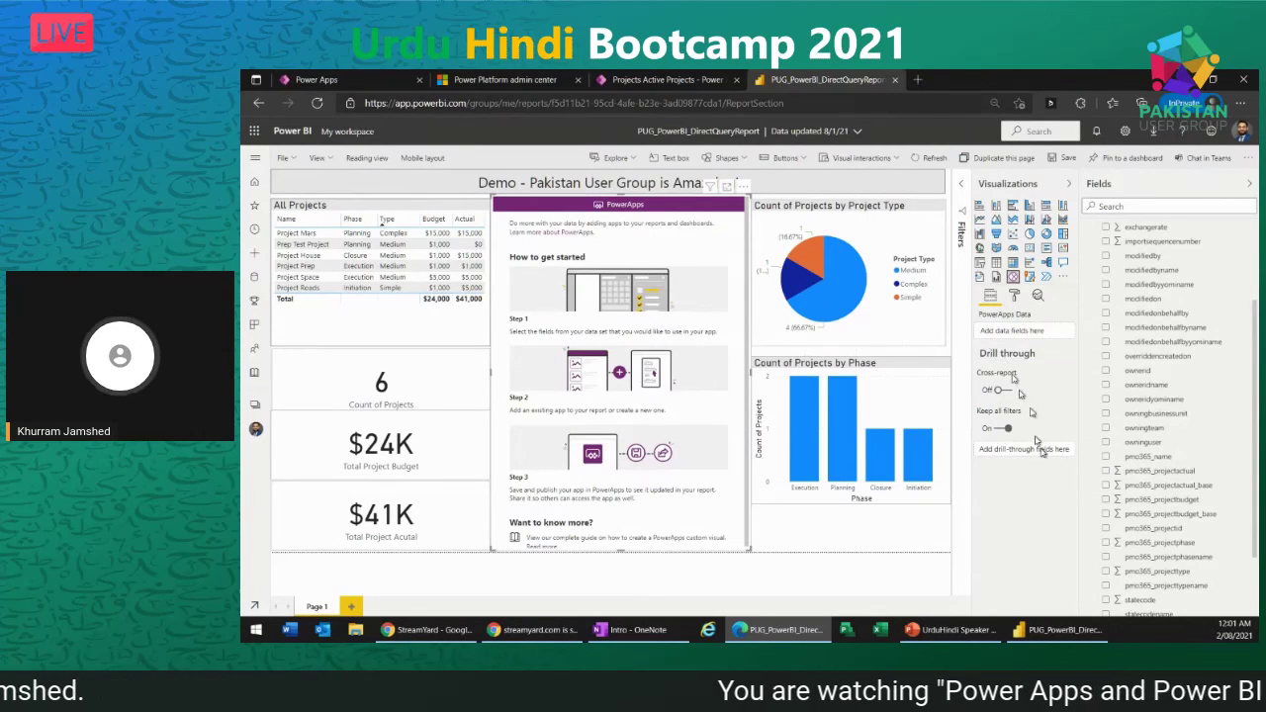
pyautogui.click(1106, 457)
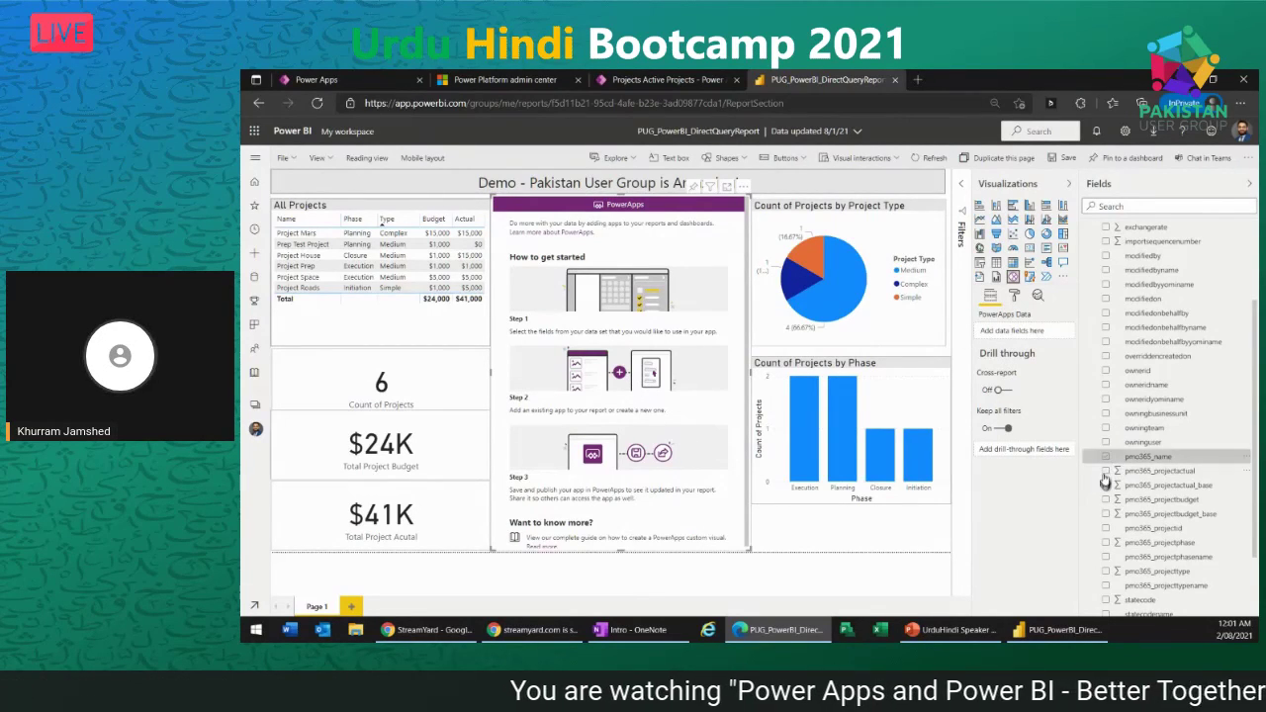
pyautogui.click(1106, 471)
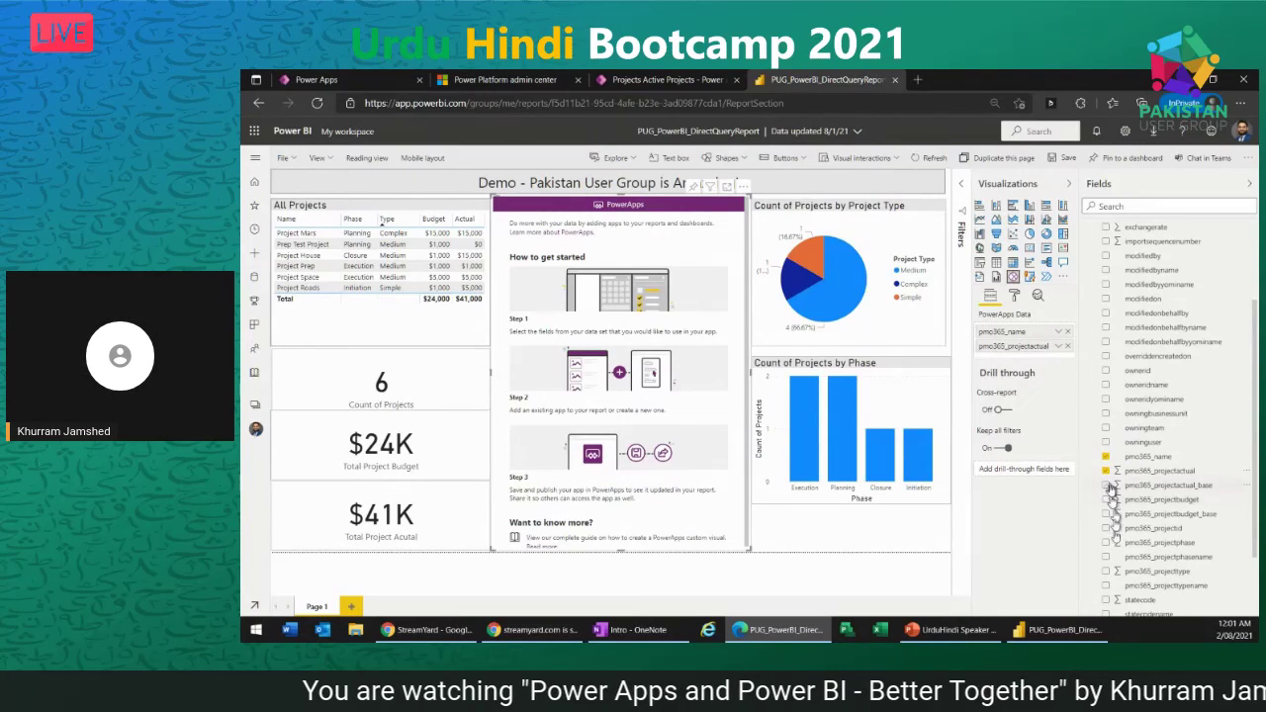
pyautogui.click(1106, 499)
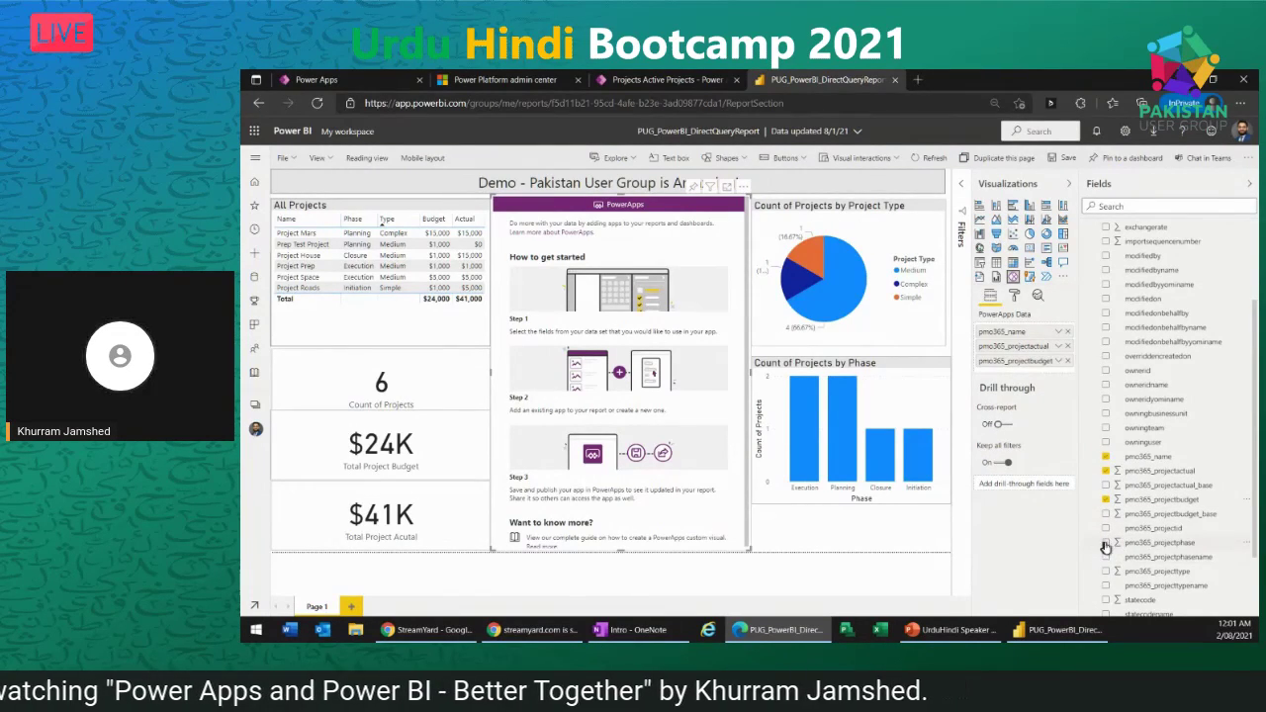
pyautogui.click(1105, 557)
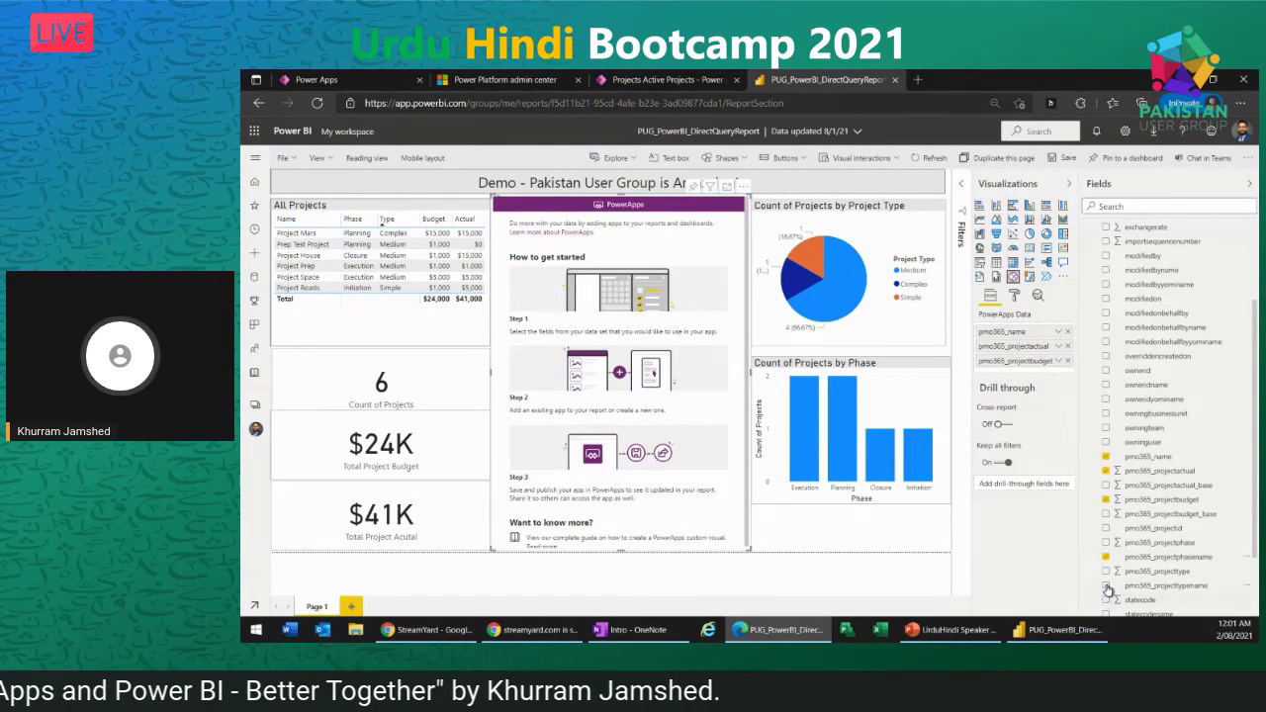
pyautogui.click(1106, 586)
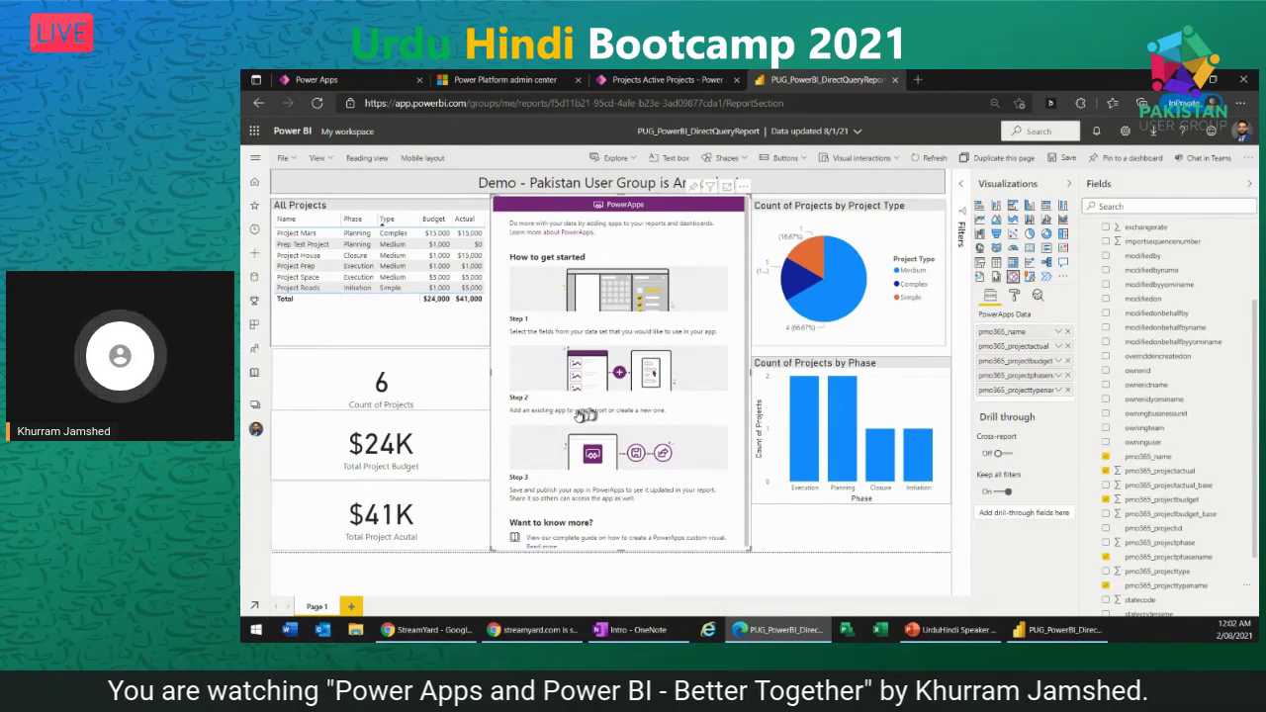
# Step: Create a new app from the PowerApps visual and open it in Power Apps Studio
pyautogui.click(651, 419)
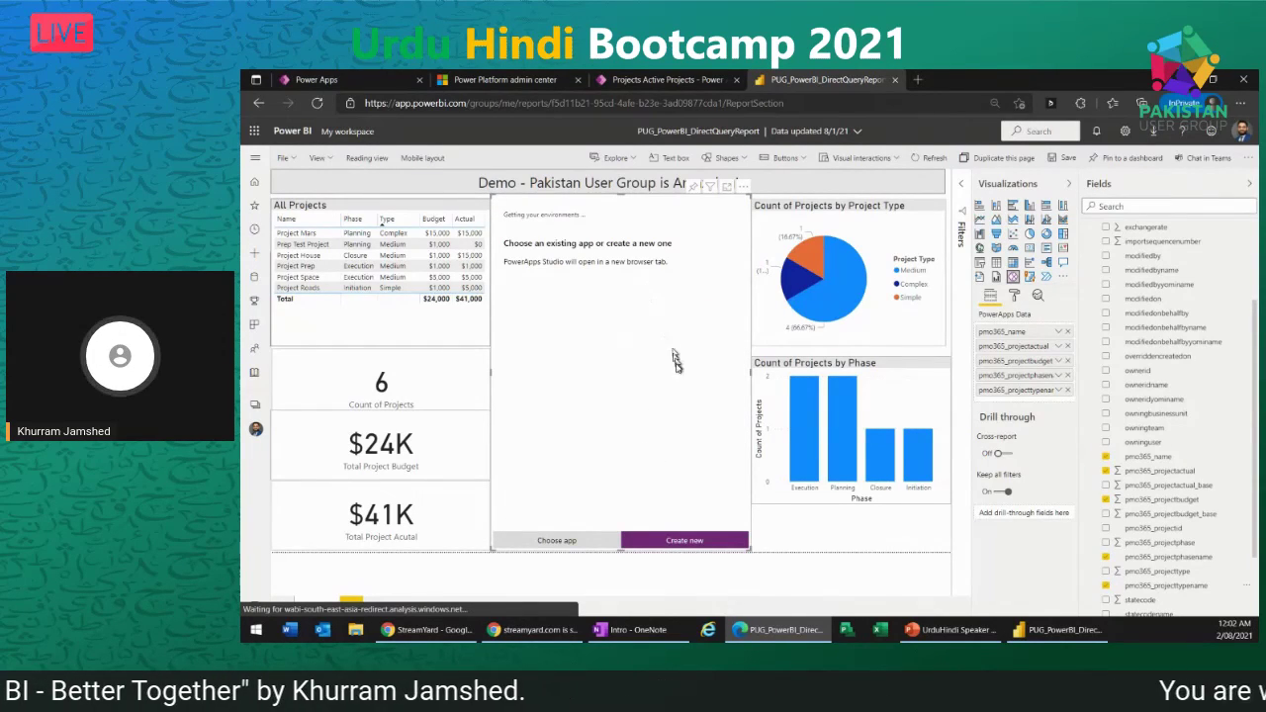
pyautogui.click(692, 542)
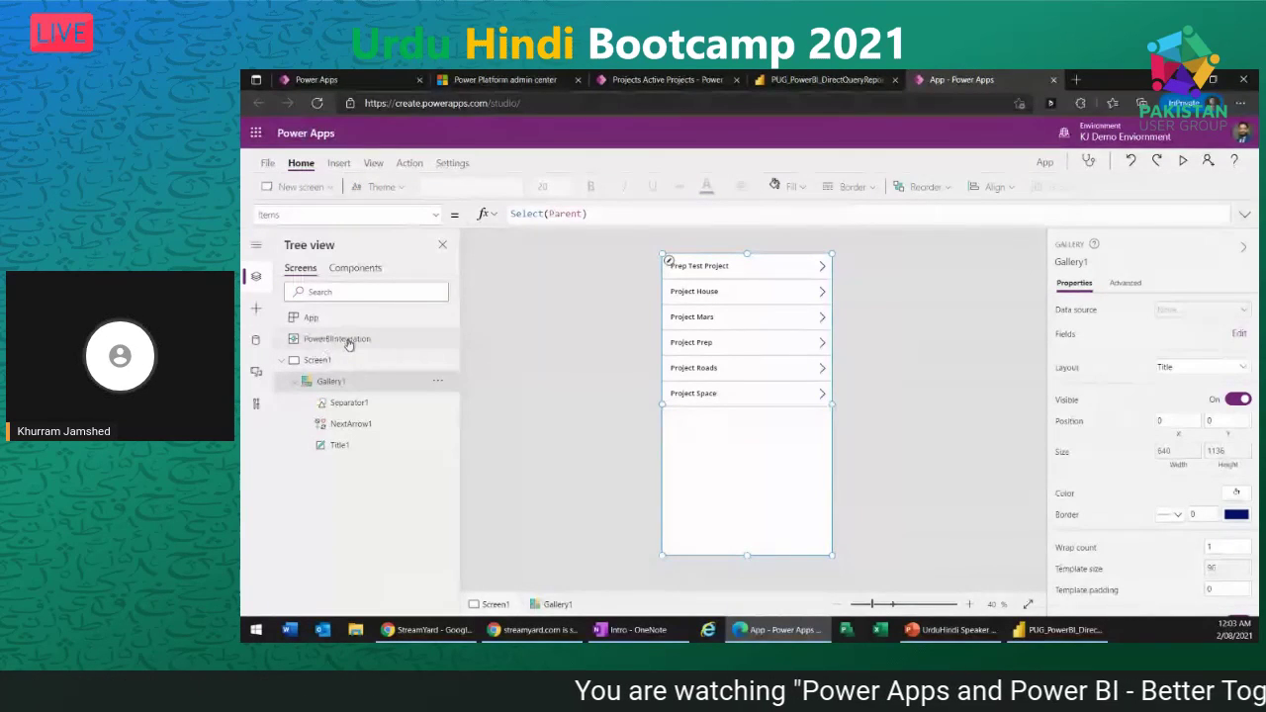
pyautogui.moveTo(348, 343); pyautogui.dragTo(452, 327)
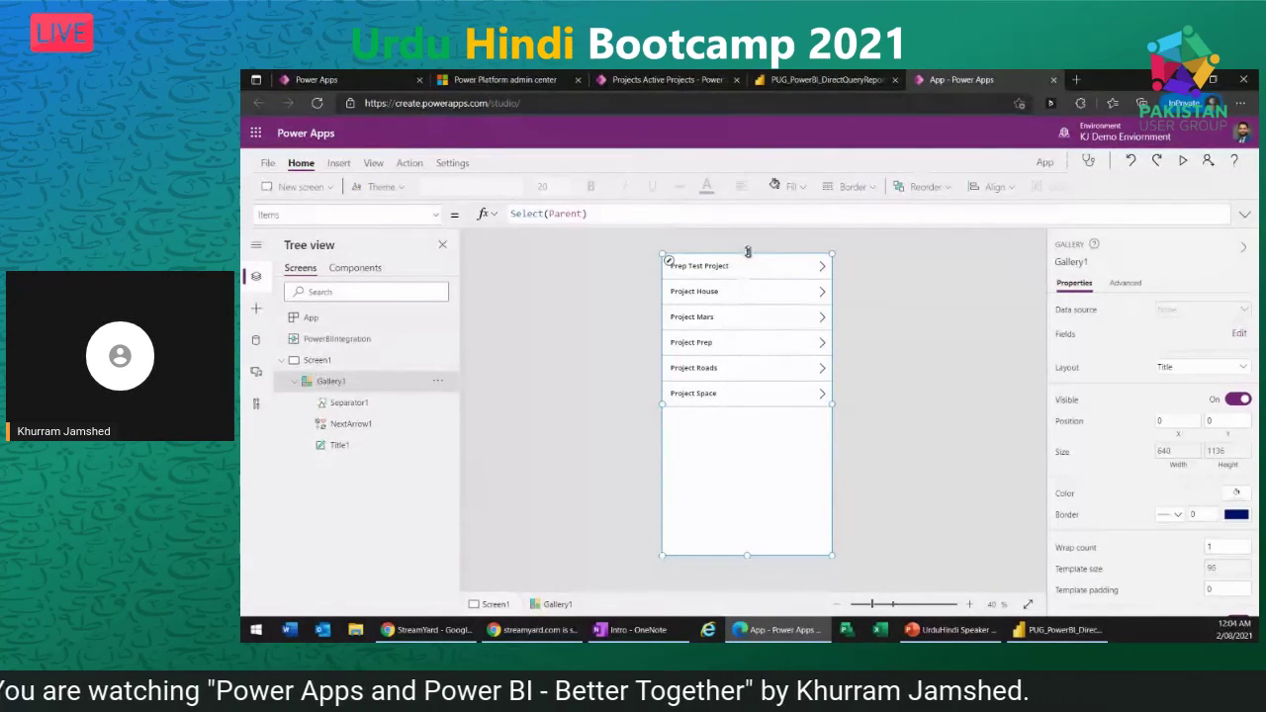
# Step: Lower Gallery1's top edge to Y 122, with a height of 1013, to free header space on Screen1, and show the insertable controls
pyautogui.moveTo(748, 255); pyautogui.dragTo(743, 286)
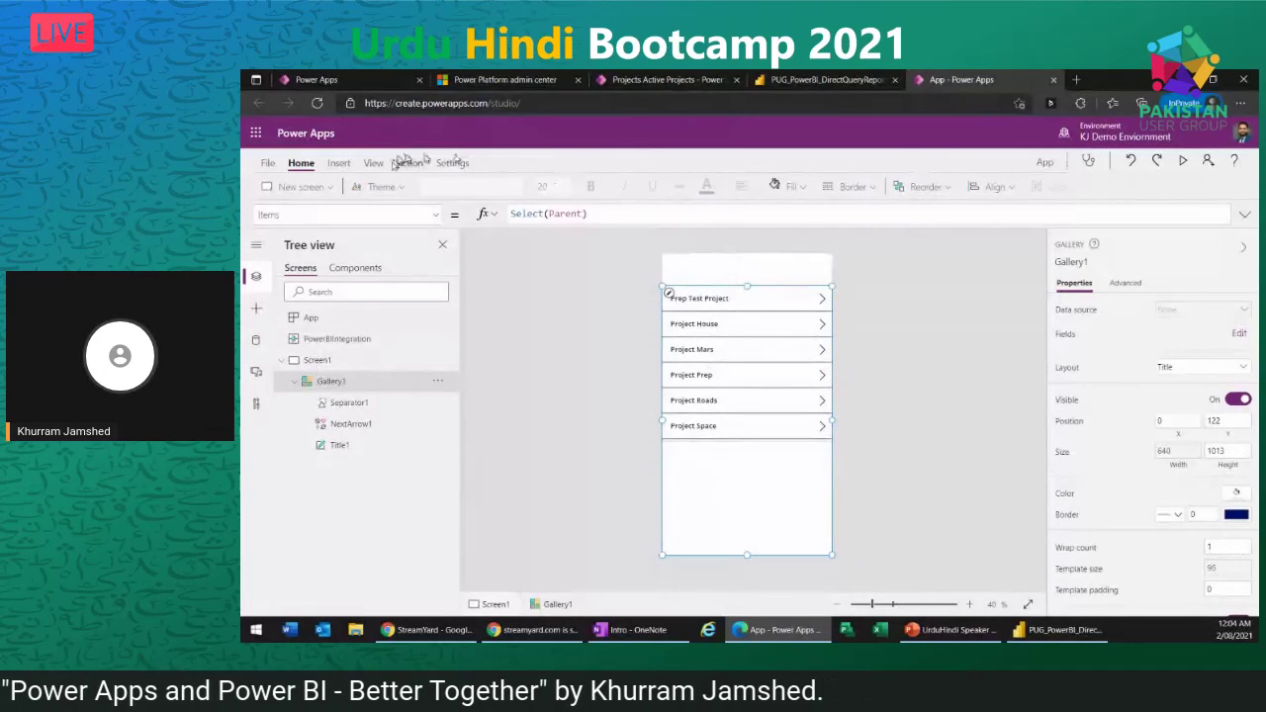
pyautogui.click(337, 163)
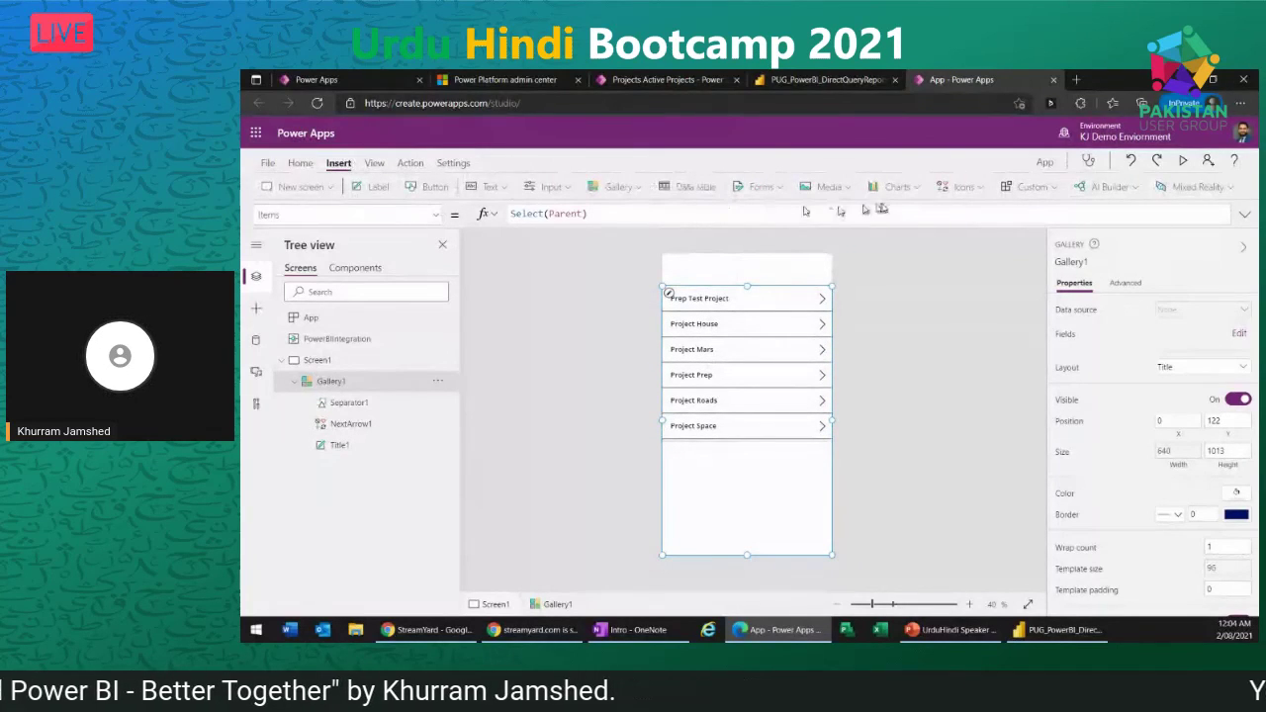